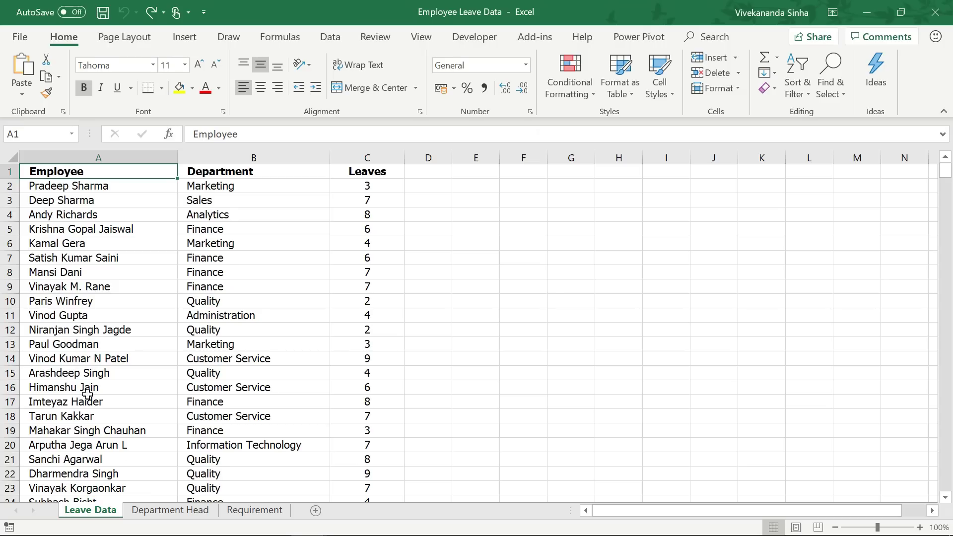
Examine the employee, department and leaves columns on the Leave Data sheet and the two columns on the Department Head sheet
{"action": "left_click", "coordinate": [92, 157]}
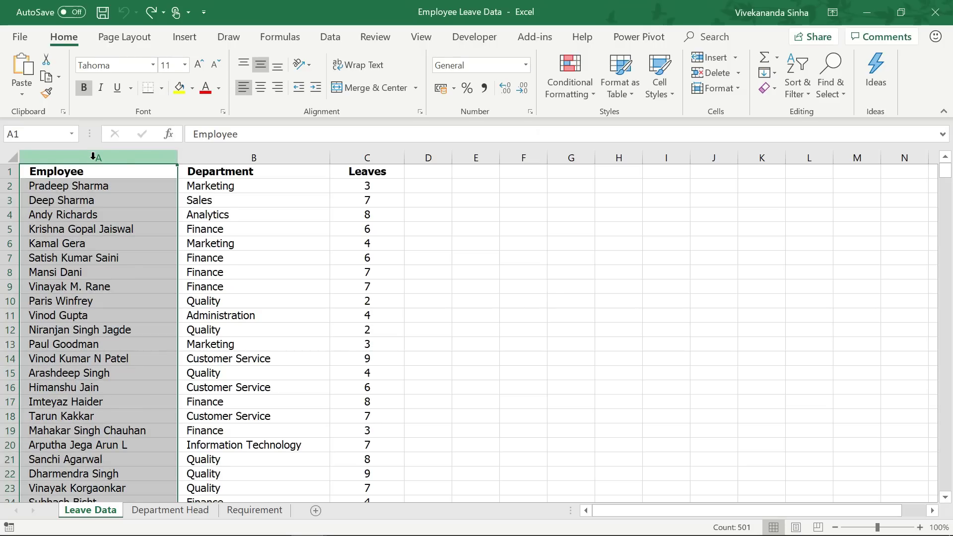
{"action": "left_click", "coordinate": [187, 157]}
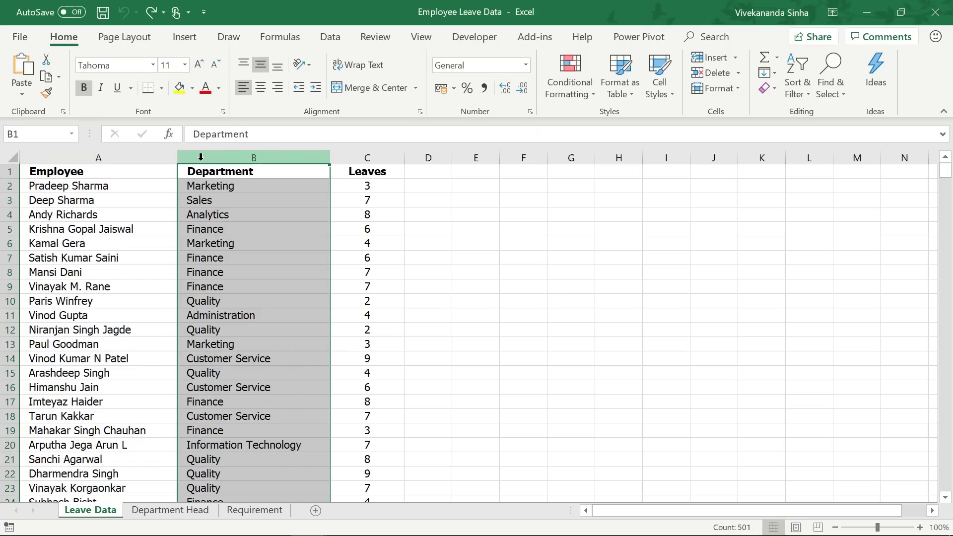
{"action": "left_click", "coordinate": [361, 155]}
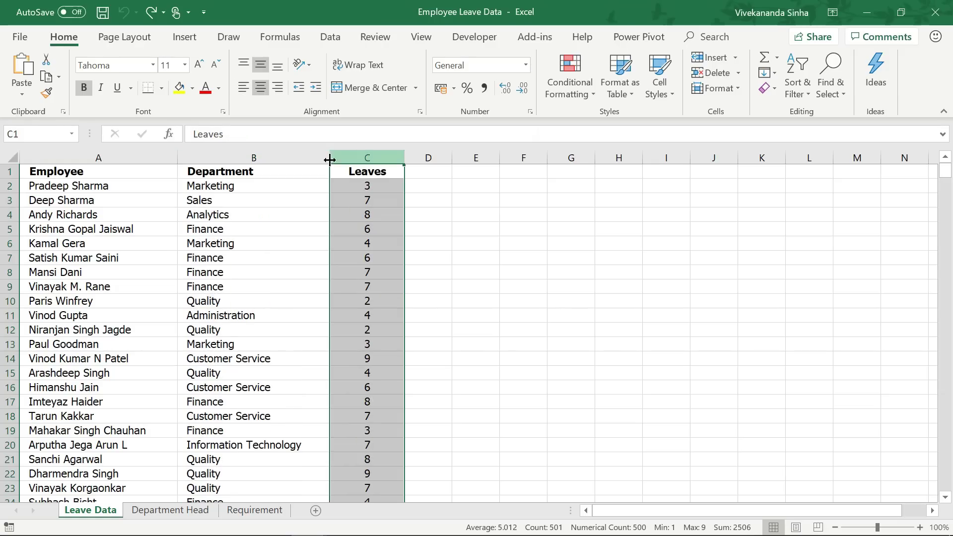
{"action": "left_click", "coordinate": [154, 510]}
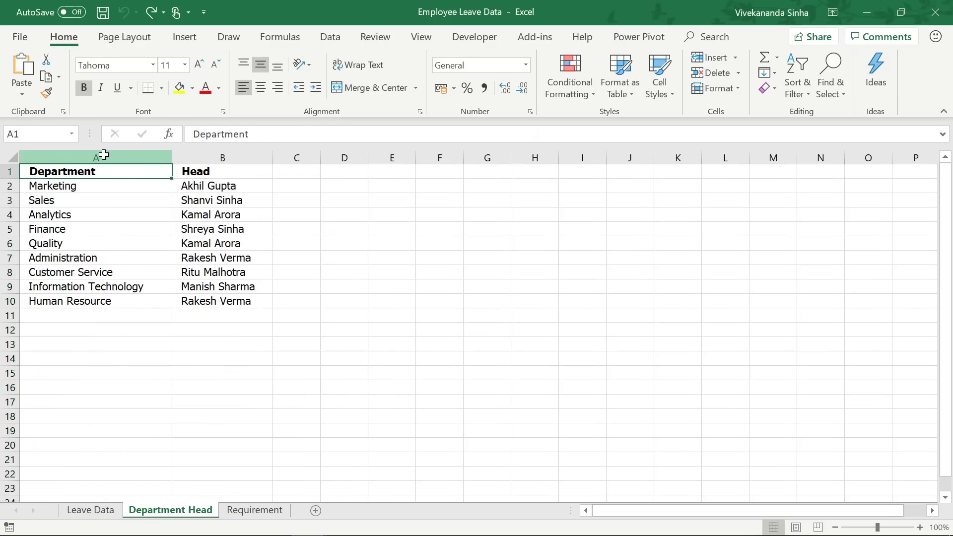
{"action": "left_click_drag", "start_coordinate": [104, 155], "coordinate": [192, 156]}
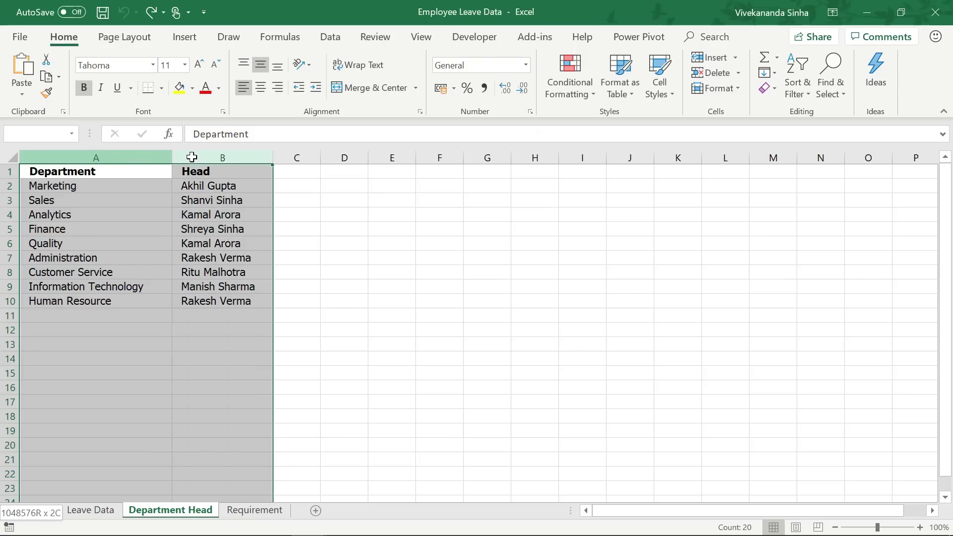
{"action": "left_click", "coordinate": [147, 172]}
{"action": "left_click", "coordinate": [86, 509]}
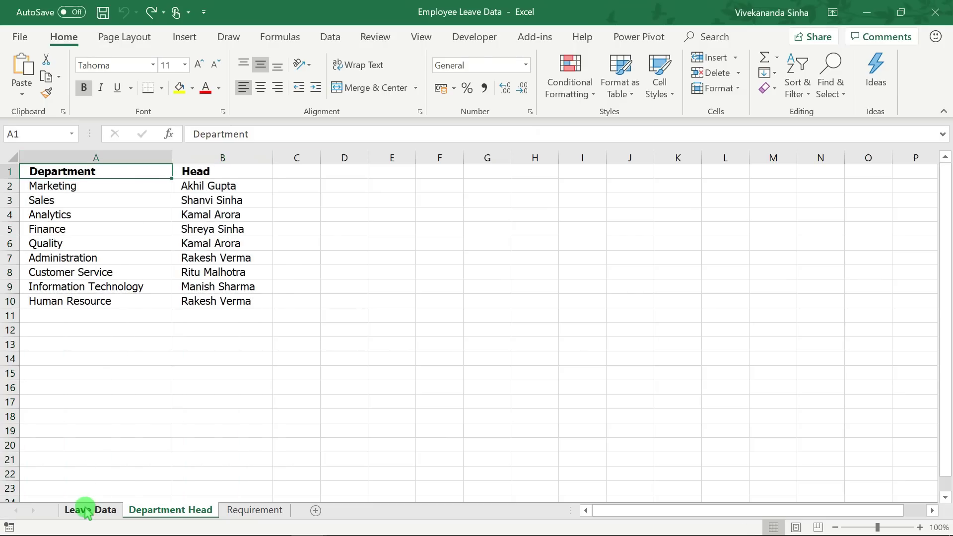
{"action": "left_click", "coordinate": [262, 149]}
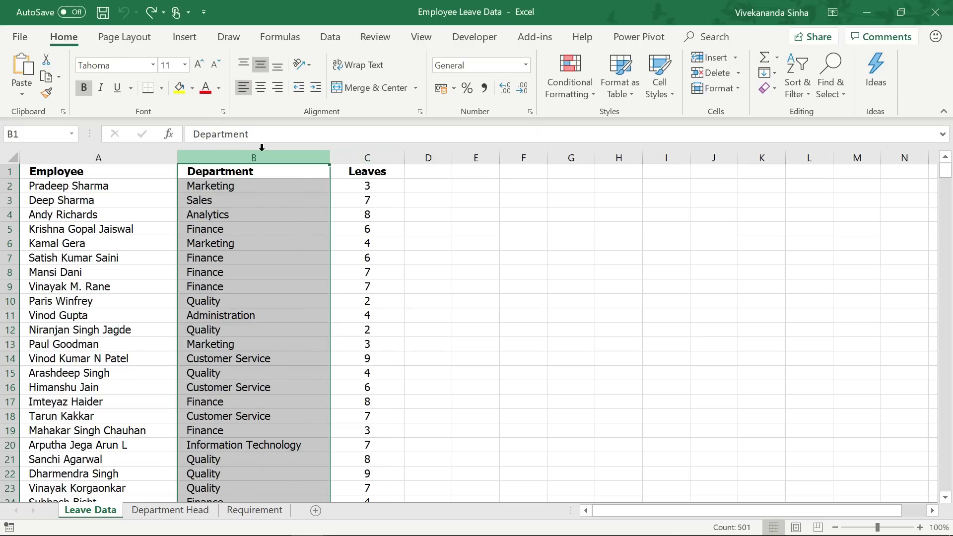
{"action": "left_click", "coordinate": [203, 327]}
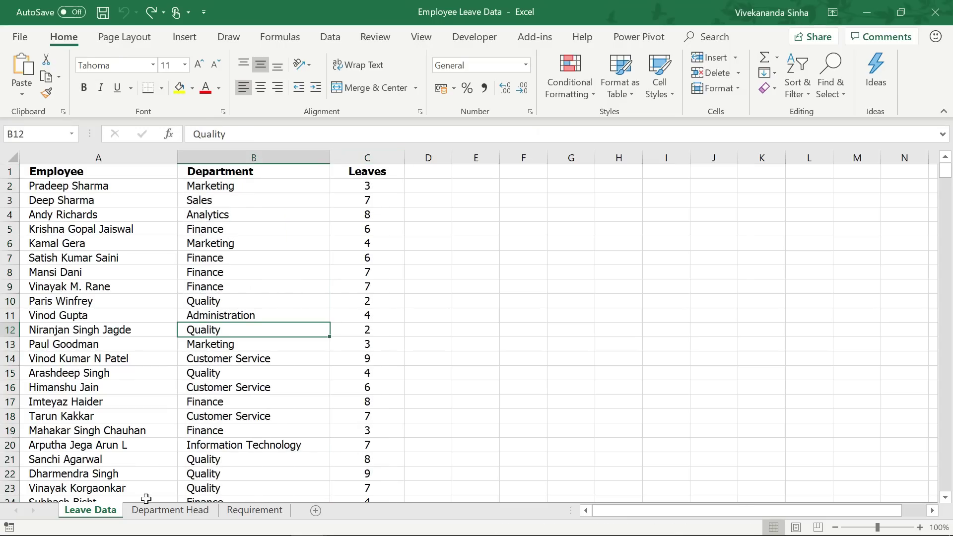
Examine the department-to-head assignments on the Department Head sheet, including the heads responsible for more than one department
{"action": "left_click", "coordinate": [148, 511]}
{"action": "left_click", "coordinate": [106, 190]}
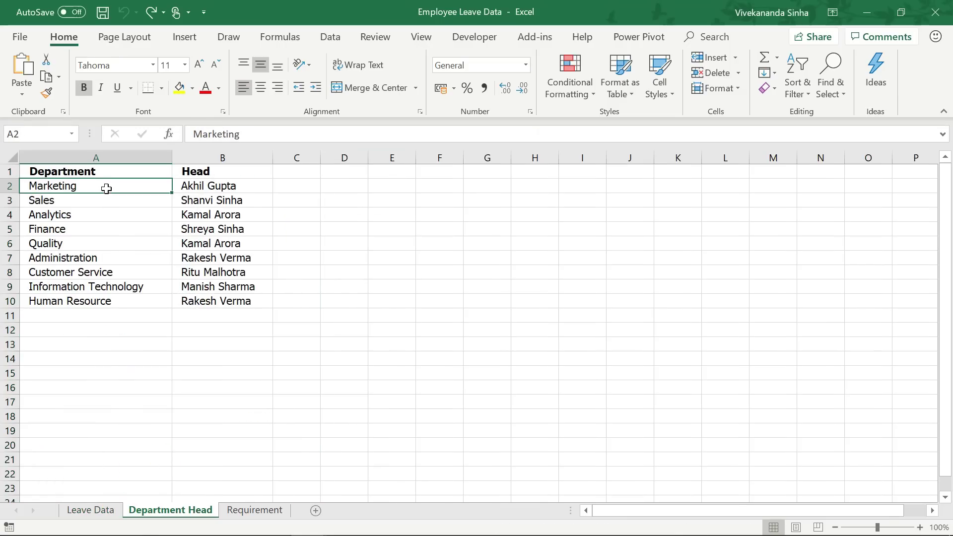
{"action": "left_click_drag", "start_coordinate": [172, 189], "coordinate": [190, 188]}
{"action": "left_click", "coordinate": [190, 189]}
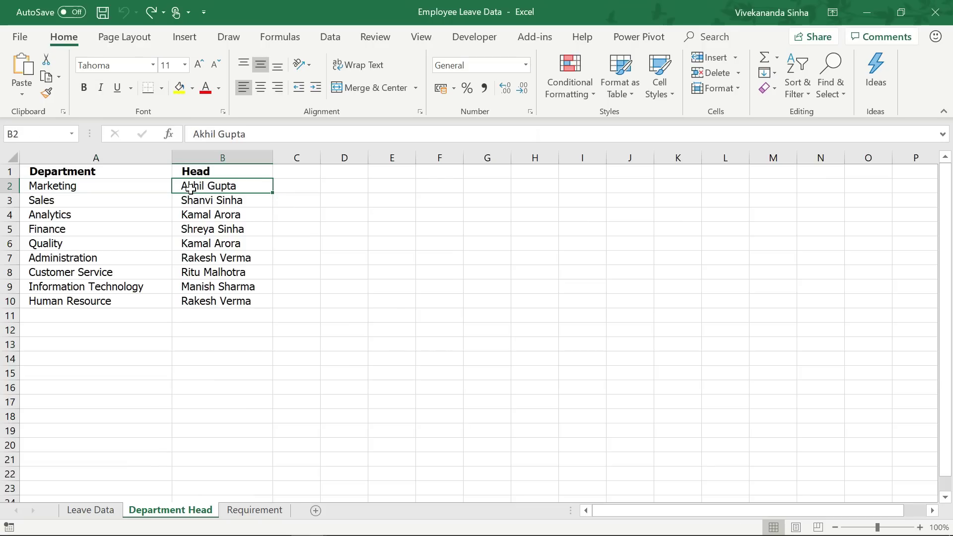
{"action": "left_click", "coordinate": [213, 215]}
{"action": "left_click_drag", "start_coordinate": [214, 215], "coordinate": [89, 212]}
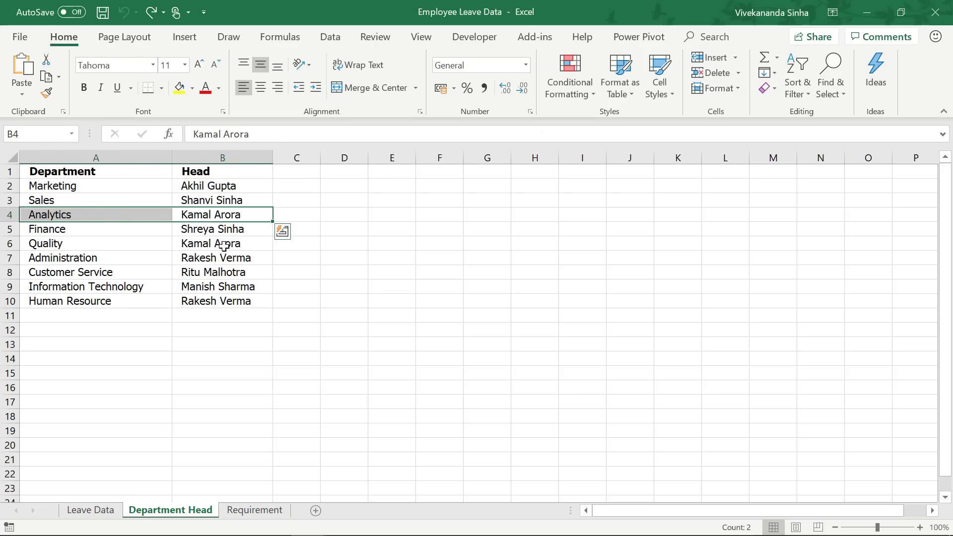
{"action": "left_click_drag", "start_coordinate": [220, 243], "coordinate": [119, 246], "text": "ctrl"}
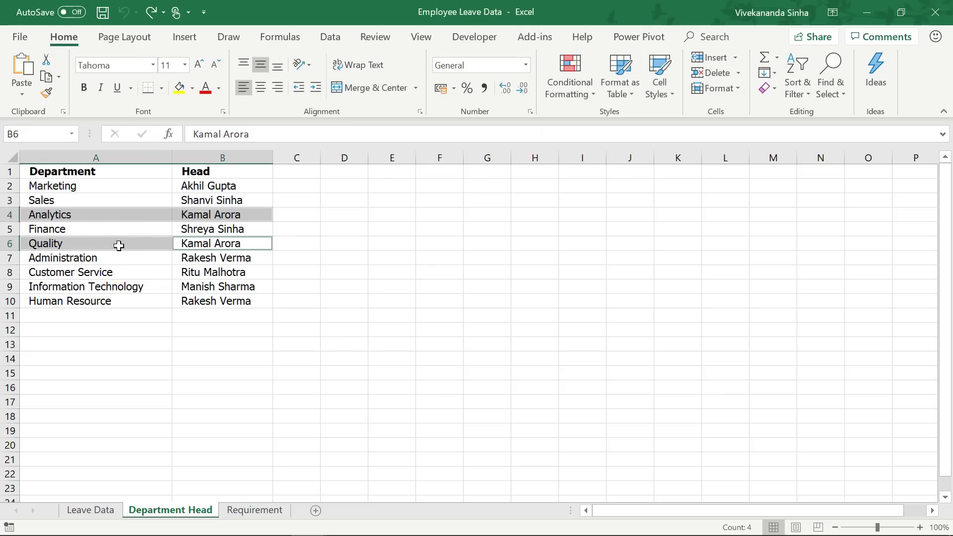
{"action": "left_click_drag", "start_coordinate": [197, 258], "coordinate": [127, 258]}
{"action": "left_click_drag", "start_coordinate": [206, 302], "coordinate": [112, 305]}
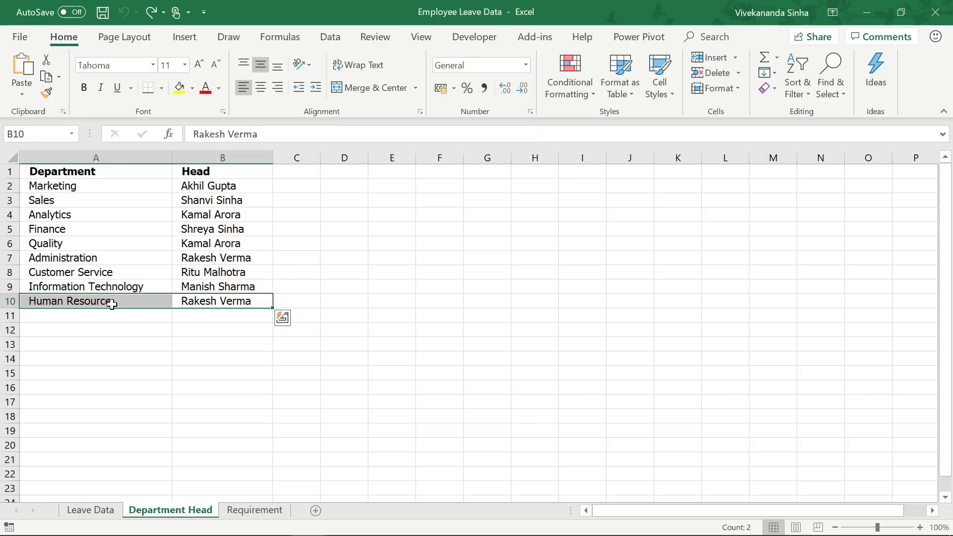
{"action": "left_click", "coordinate": [122, 172]}
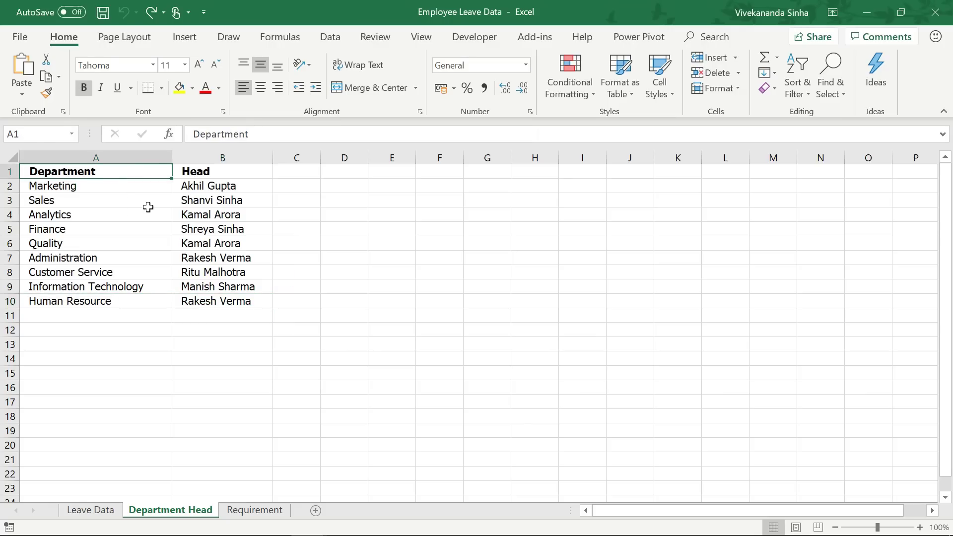
Examine the Head and Total Leaves columns on the Requirement sheet
{"action": "left_click", "coordinate": [248, 507]}
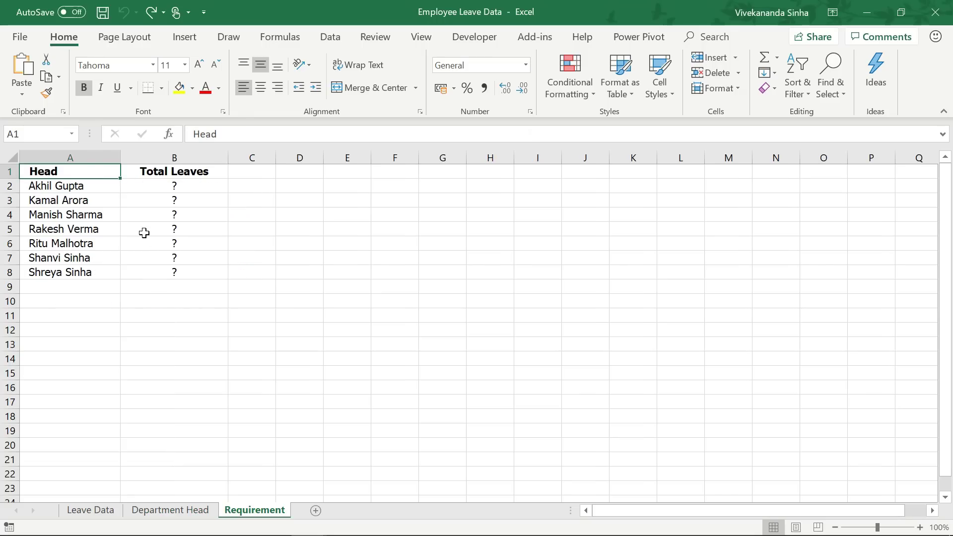
{"action": "left_click_drag", "start_coordinate": [83, 171], "coordinate": [58, 275]}
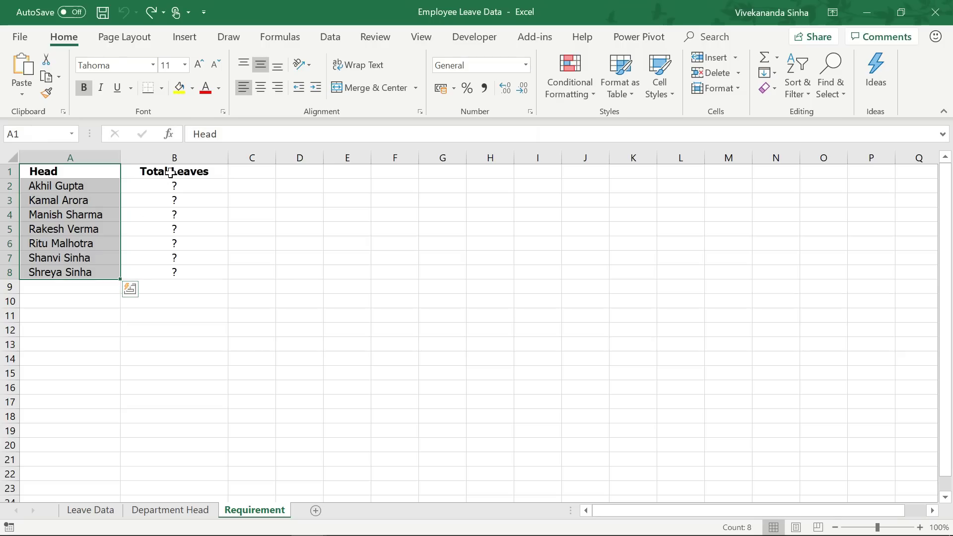
{"action": "left_click_drag", "start_coordinate": [170, 172], "coordinate": [158, 272]}
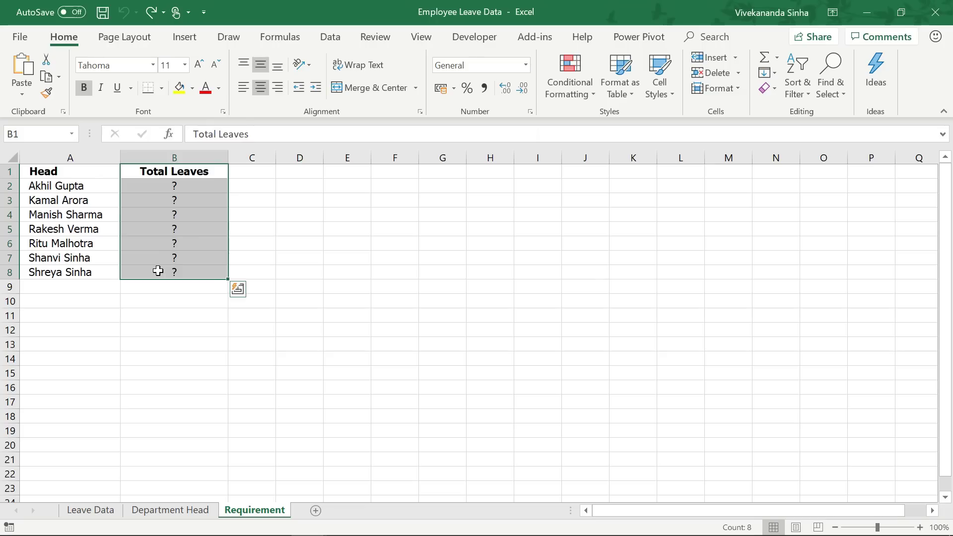
{"action": "left_click", "coordinate": [104, 172]}
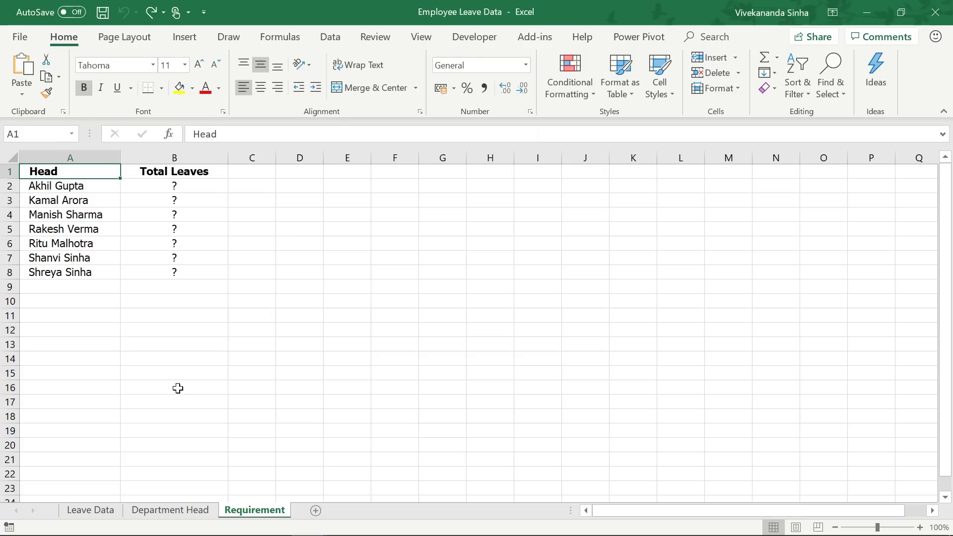
Convert the data range A1:C501 on the Leave Data sheet into a table with headers
{"action": "left_click", "coordinate": [94, 510]}
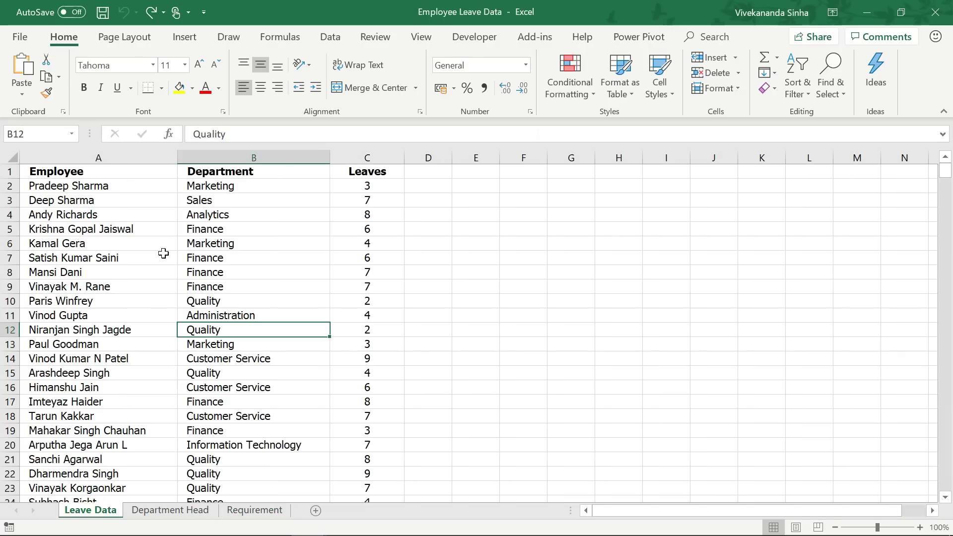
{"action": "left_click", "coordinate": [163, 232]}
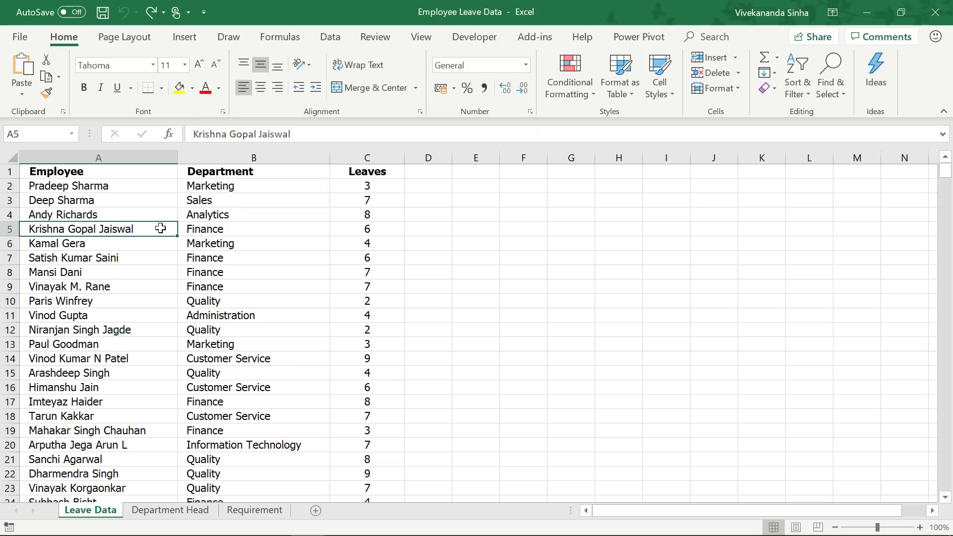
{"action": "left_click", "coordinate": [186, 41]}
{"action": "left_click", "coordinate": [133, 75]}
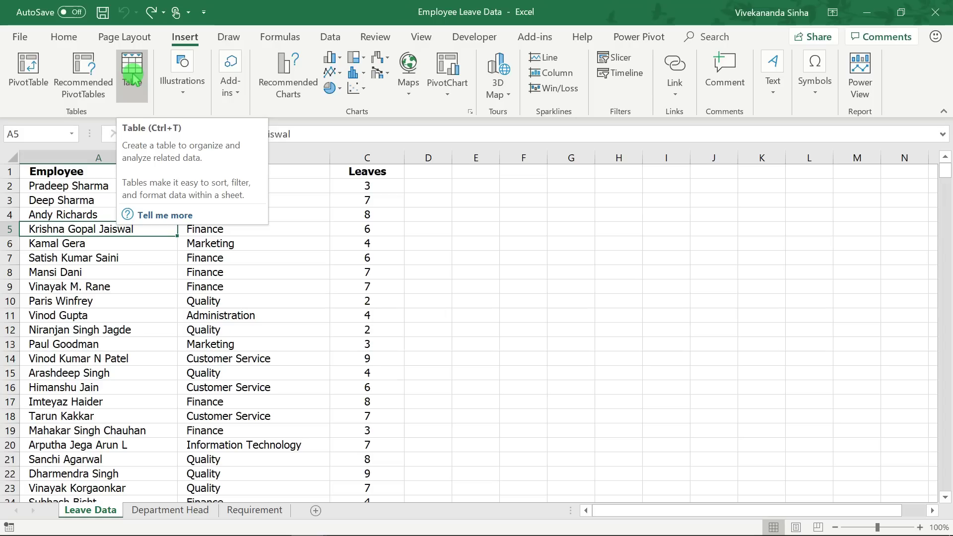
{"action": "left_click", "coordinate": [133, 75]}
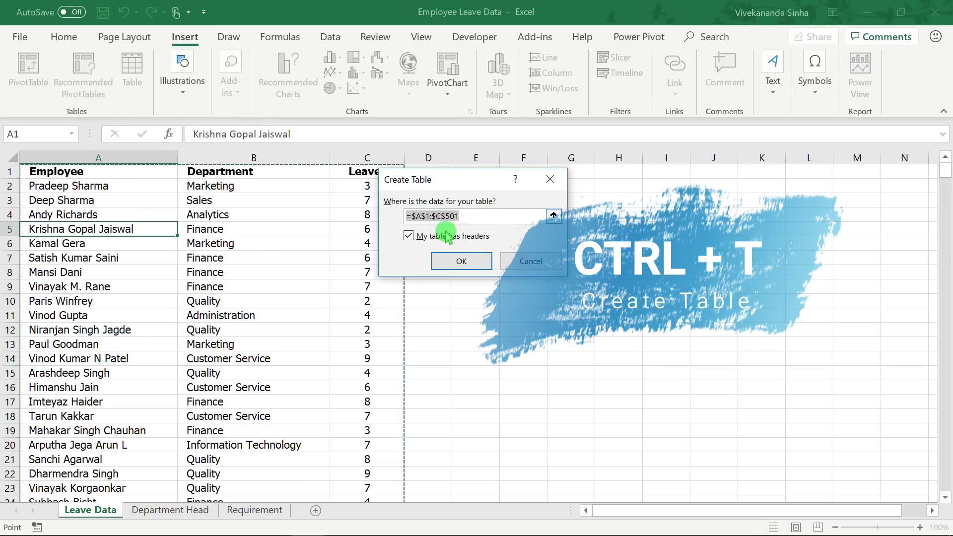
{"action": "left_click", "coordinate": [460, 261]}
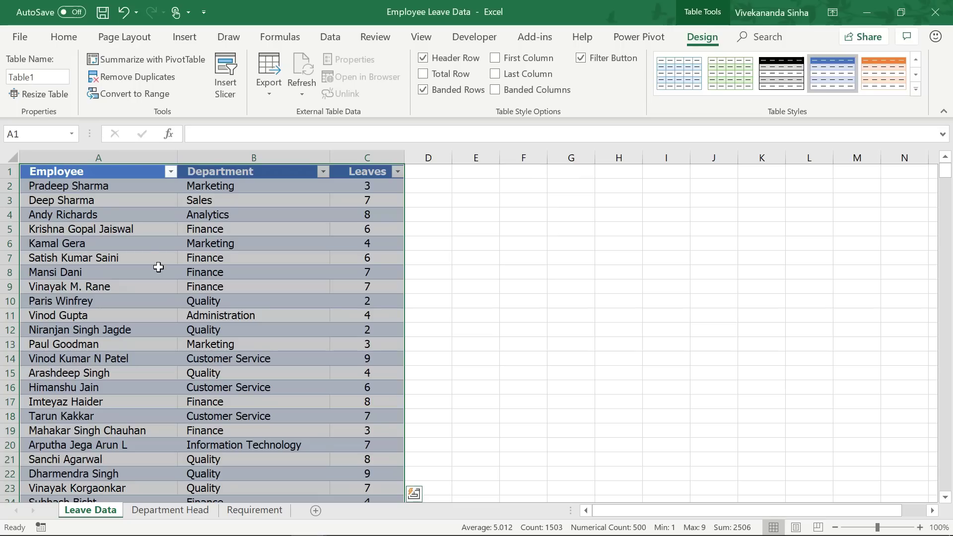
Rename the new table on the Leave Data sheet as Leaves
{"action": "left_click", "coordinate": [51, 78]}
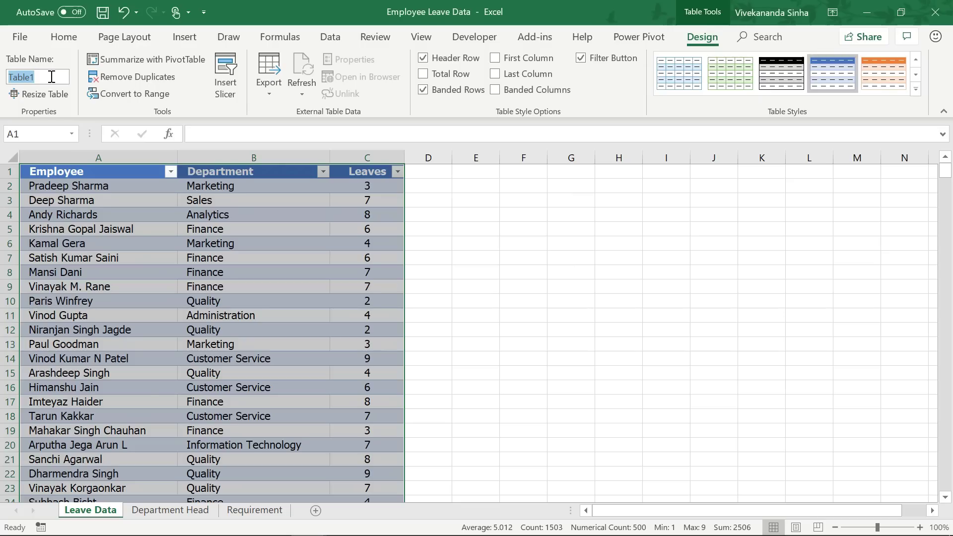
{"action": "type", "text": "Leaves"}
{"action": "key", "text": "Return"}
{"action": "left_click", "coordinate": [103, 225]}
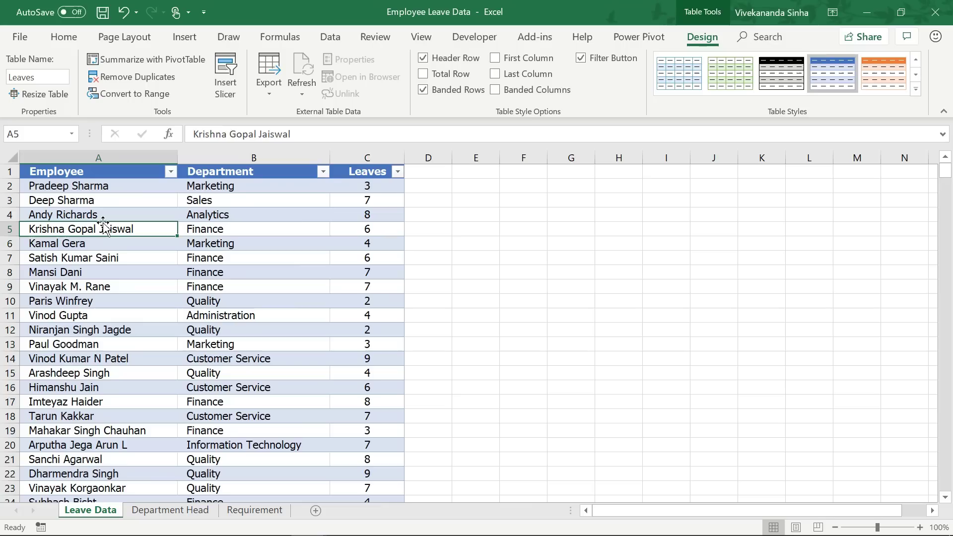
Convert the range A1:B10 on the Department Head sheet into a table with headers
{"action": "left_click", "coordinate": [151, 510]}
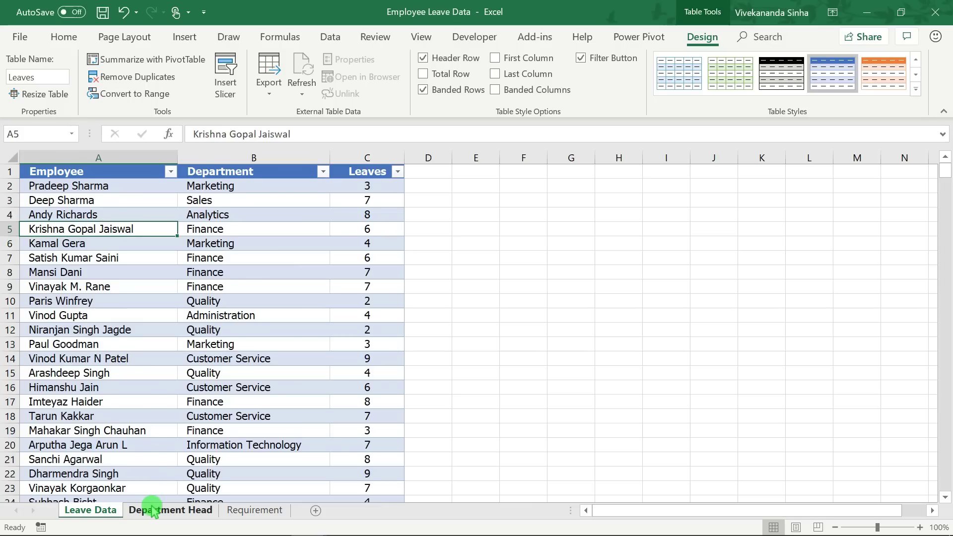
{"action": "left_click", "coordinate": [132, 231]}
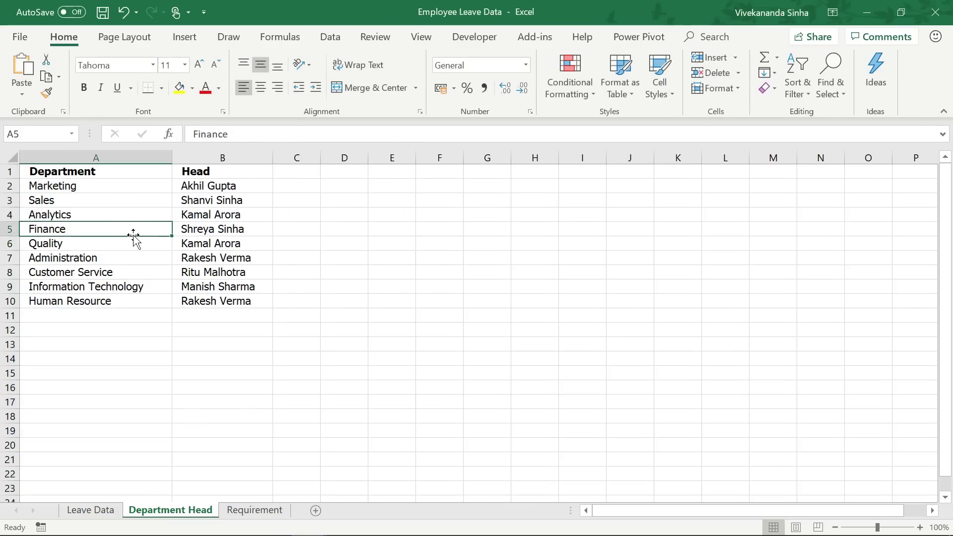
{"action": "key", "text": "ctrl+t"}
{"action": "left_click", "coordinate": [442, 263]}
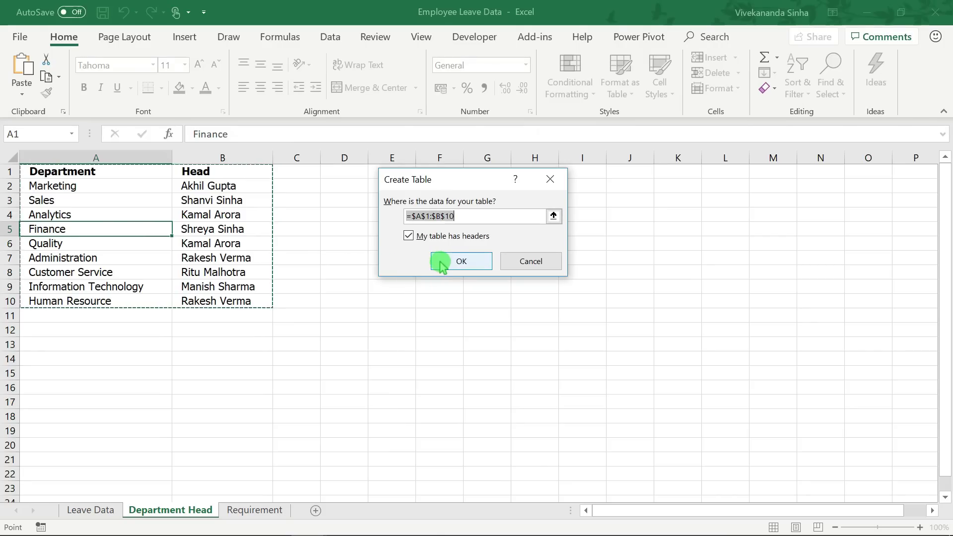
Rename the new table on the Department Head sheet as Heads
{"action": "left_click", "coordinate": [54, 78]}
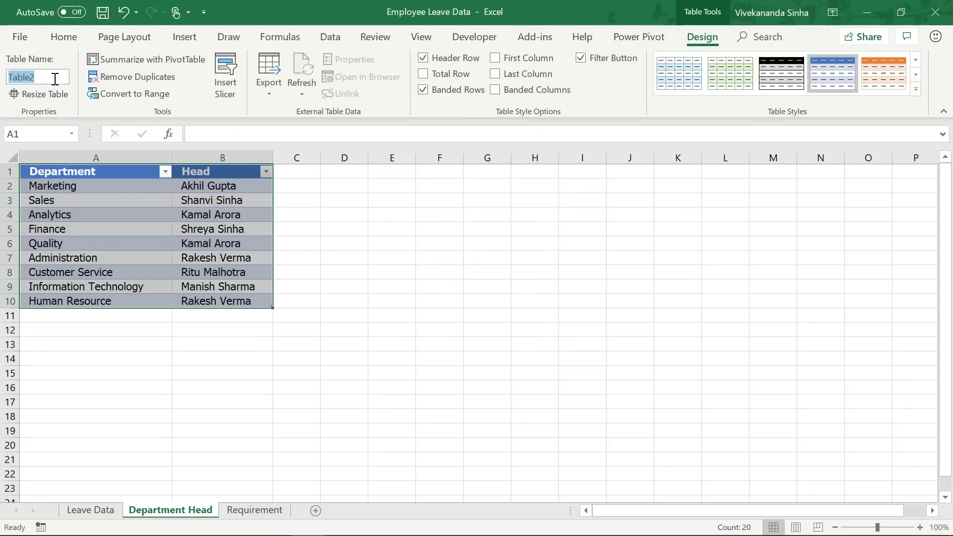
{"action": "type", "text": "Heads"}
{"action": "key", "text": "Return"}
{"action": "left_click", "coordinate": [86, 175]}
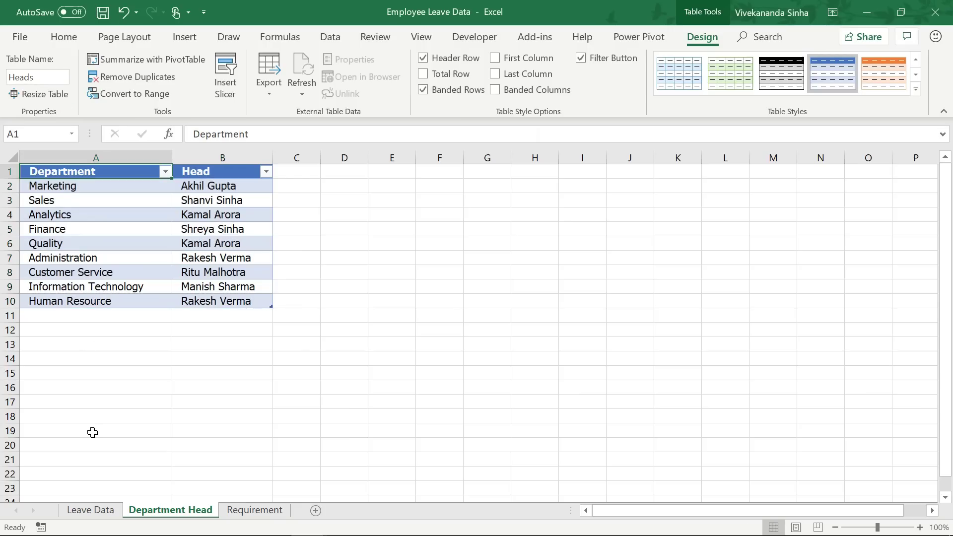
Review the Leaves table on the Leave Data sheet and the Heads table on the Department Head sheet
{"action": "left_click", "coordinate": [90, 510]}
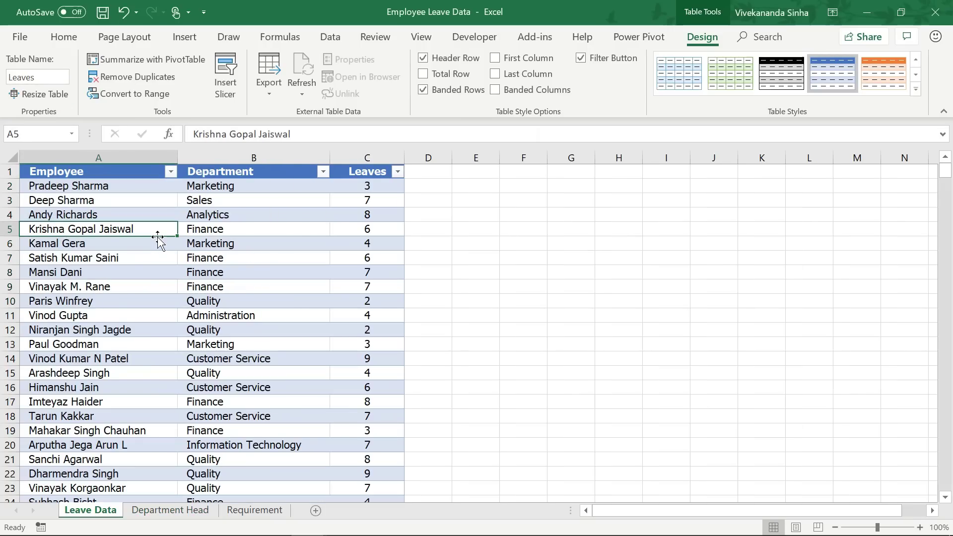
{"action": "left_click", "coordinate": [166, 510]}
{"action": "left_click", "coordinate": [126, 229]}
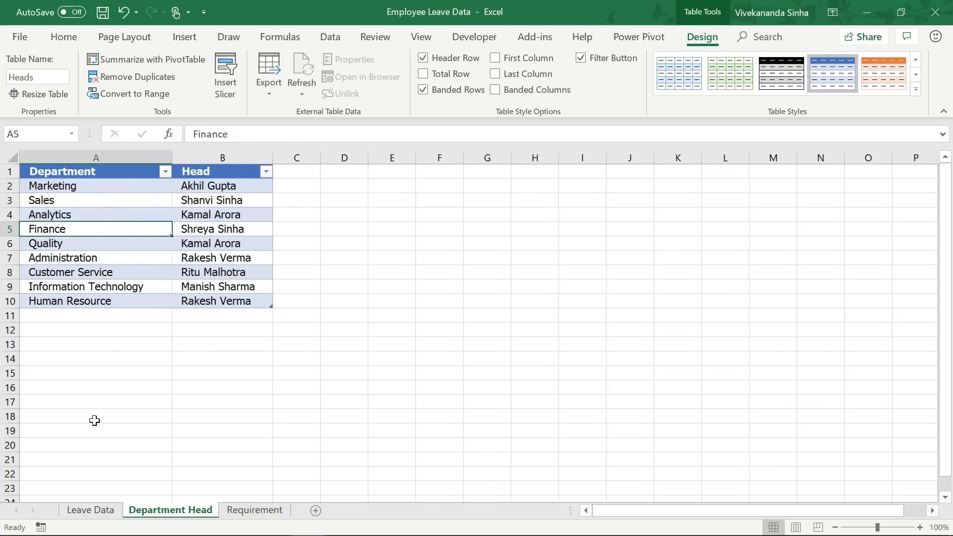
Insert a PivotTable from the Leaves table on a new worksheet, adding it to the Data Model, and list all workbook tables in its fields
{"action": "left_click", "coordinate": [86, 510]}
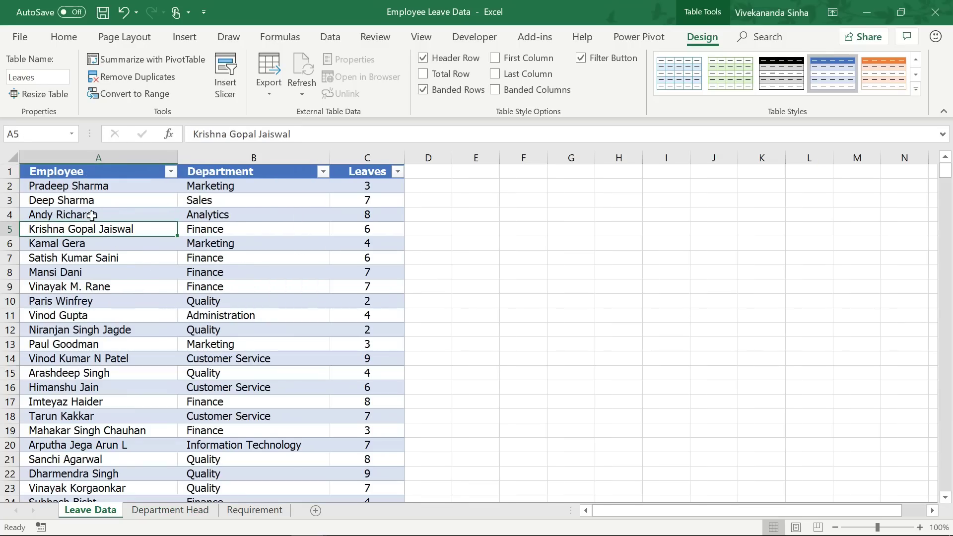
{"action": "left_click", "coordinate": [92, 215]}
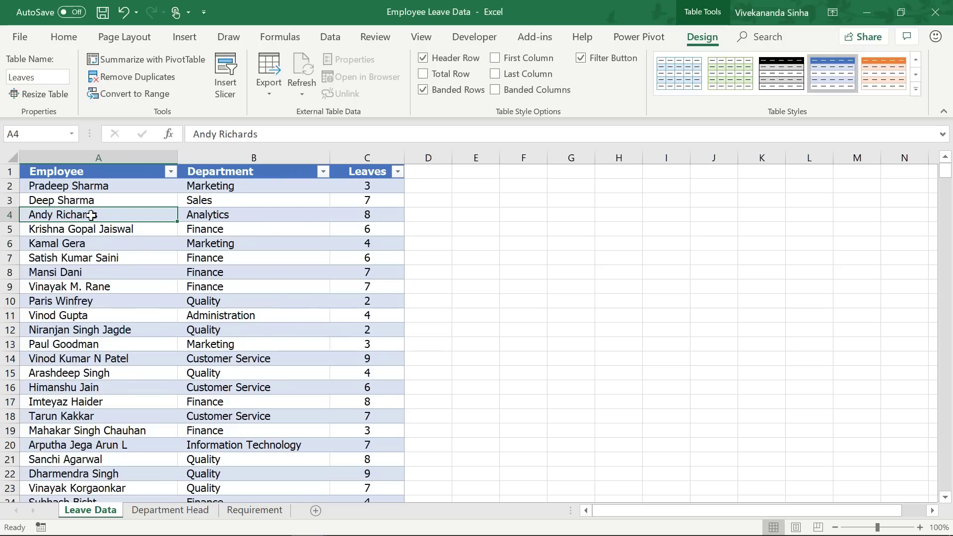
{"action": "left_click", "coordinate": [181, 39]}
{"action": "left_click", "coordinate": [27, 75]}
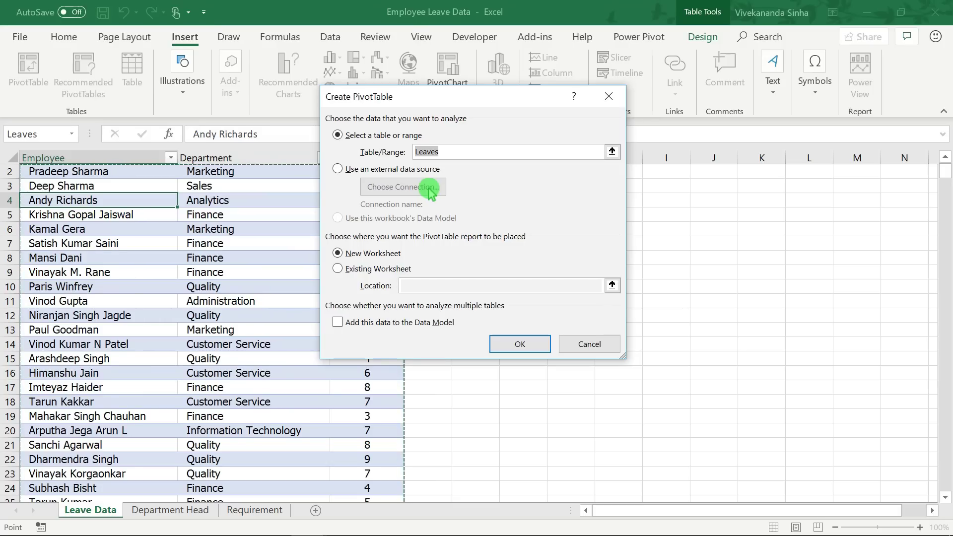
{"action": "left_click", "coordinate": [350, 322]}
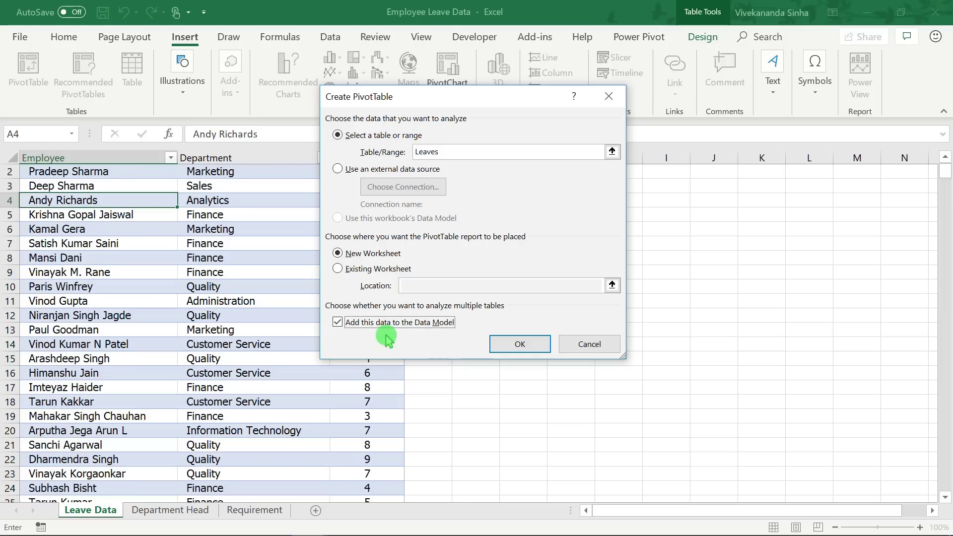
{"action": "left_click", "coordinate": [511, 344]}
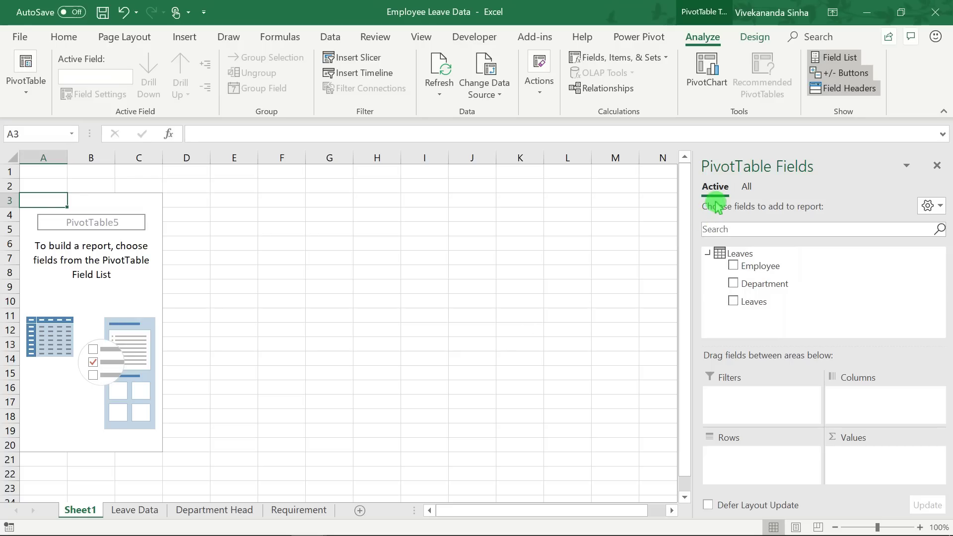
{"action": "left_click", "coordinate": [745, 187]}
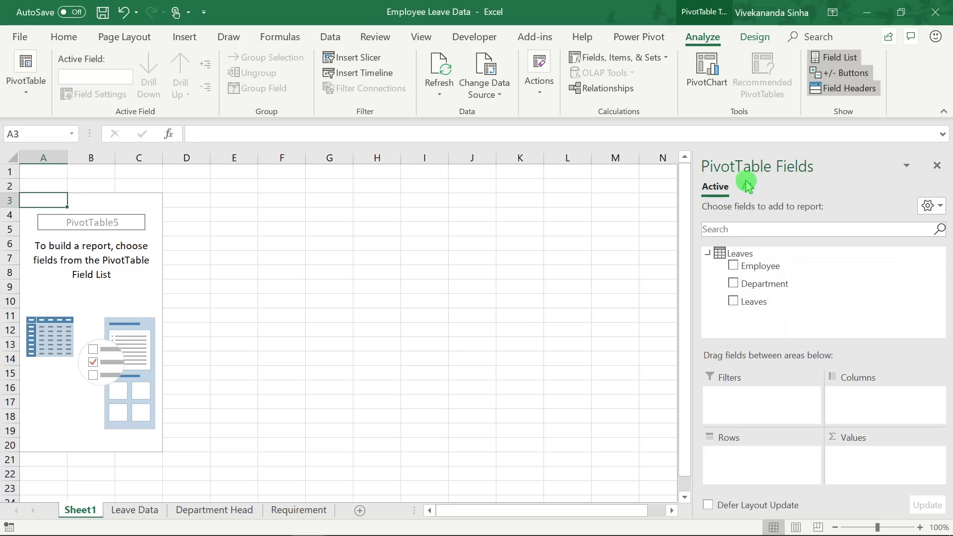
{"action": "left_click", "coordinate": [712, 255]}
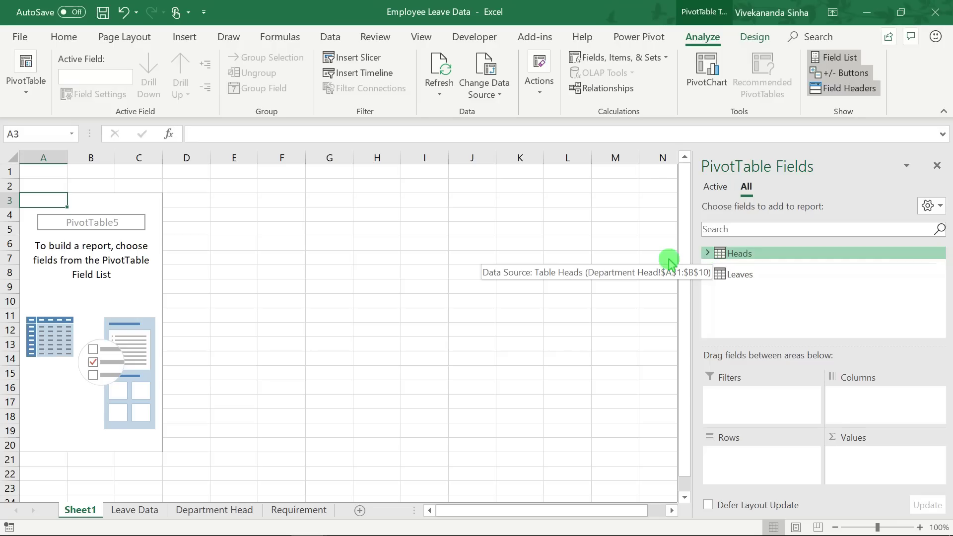
Compare the Department columns on the Leave Data and Department Head sheets, and return to the PivotTable on Sheet1
{"action": "left_click", "coordinate": [137, 511]}
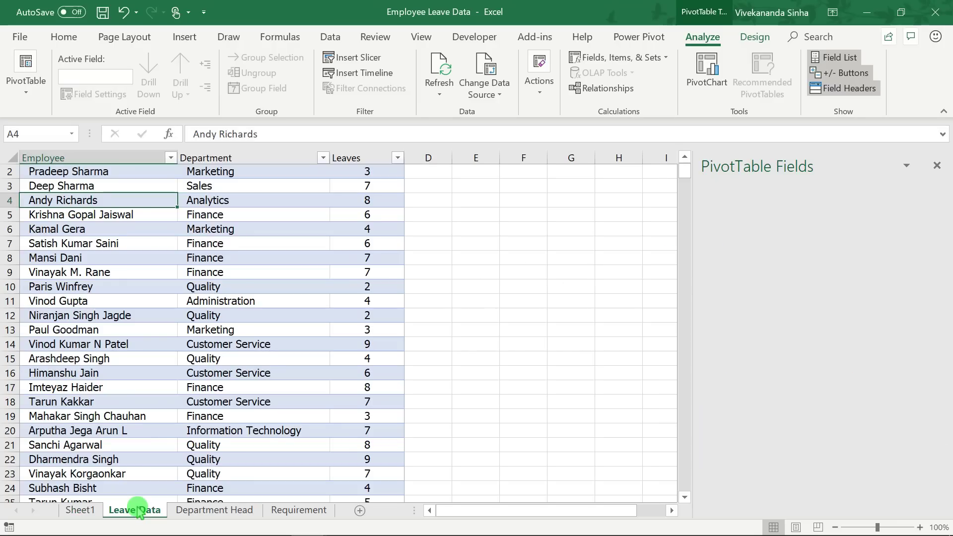
{"action": "left_click", "coordinate": [191, 510]}
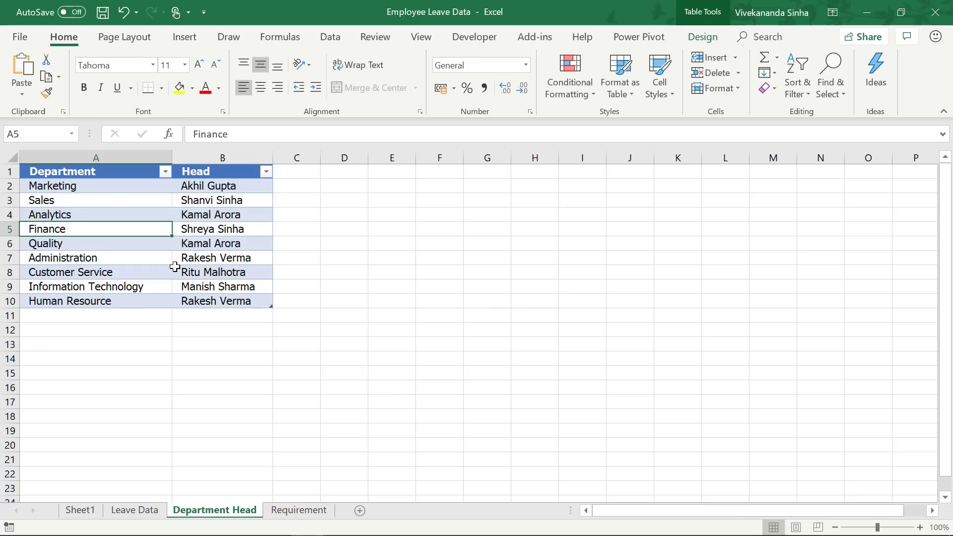
{"action": "left_click", "coordinate": [119, 158]}
{"action": "left_click", "coordinate": [151, 513]}
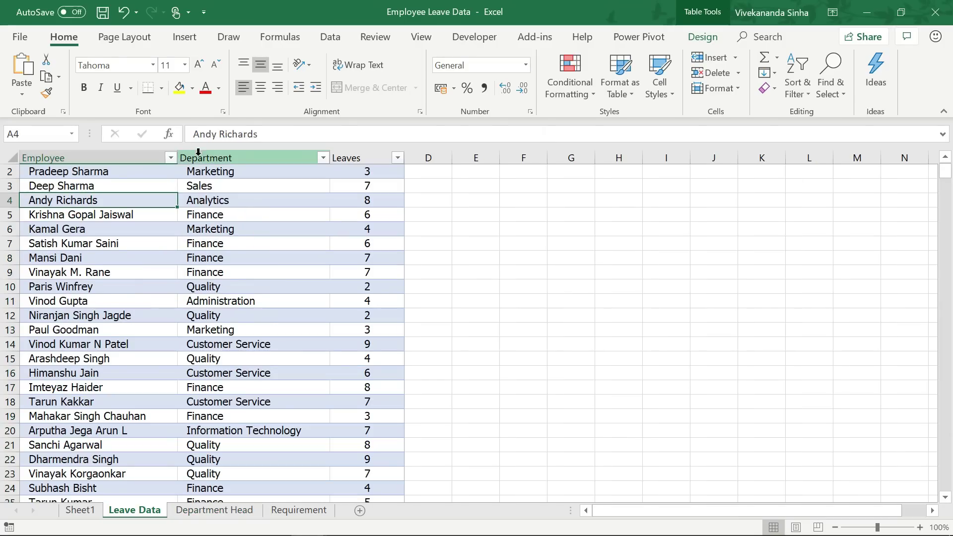
{"action": "left_click", "coordinate": [199, 154]}
{"action": "left_click", "coordinate": [167, 204]}
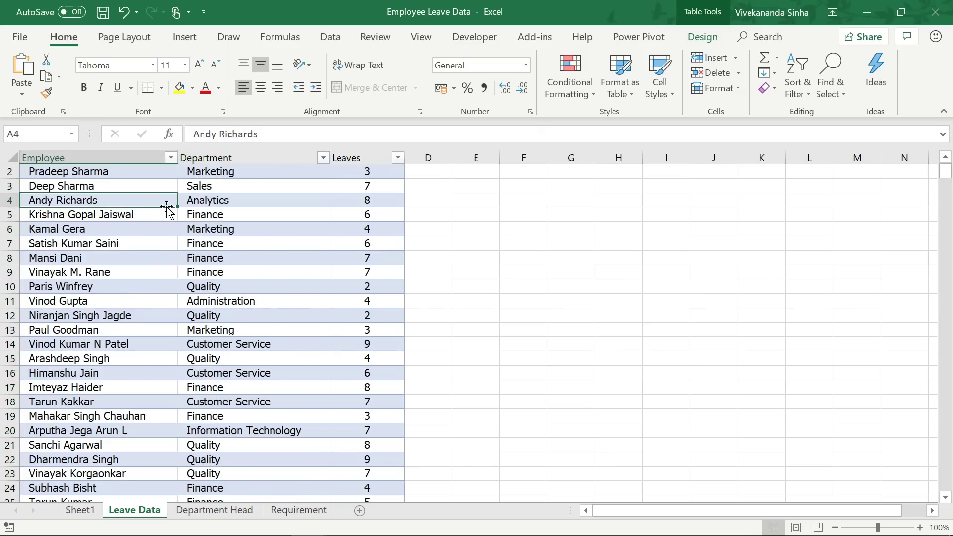
{"action": "left_click", "coordinate": [77, 510]}
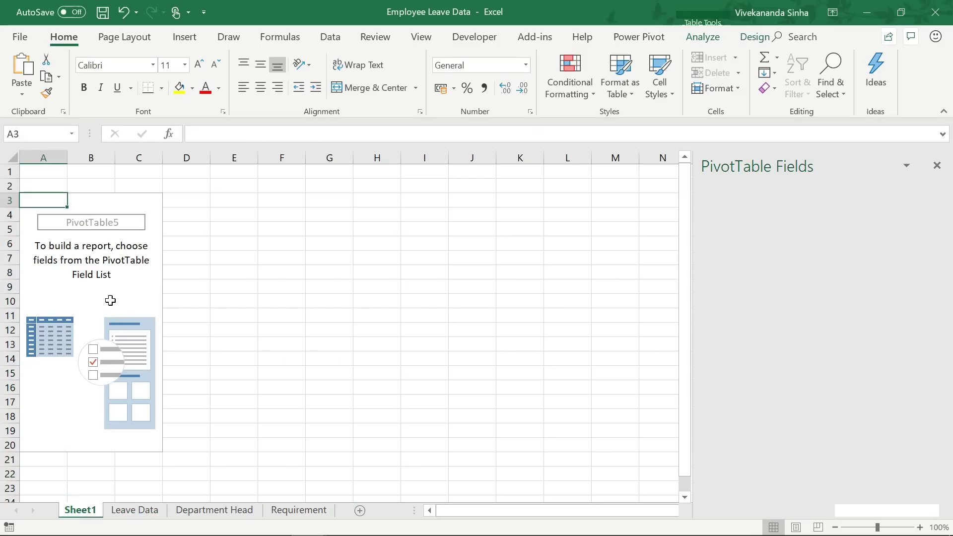
Start a new table relationship with the Data Model table Leaves as the table and Department as the foreign column
{"action": "left_click", "coordinate": [713, 40]}
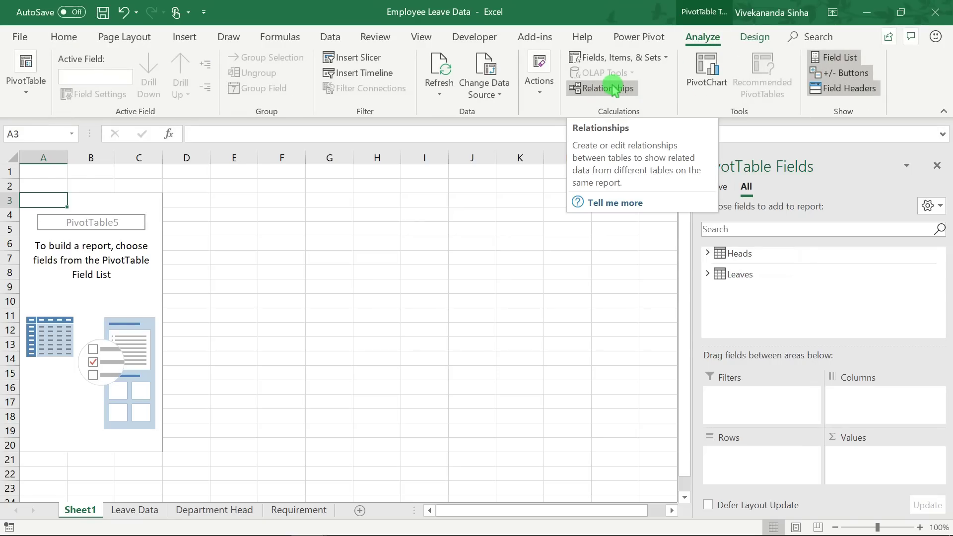
{"action": "left_click", "coordinate": [613, 89]}
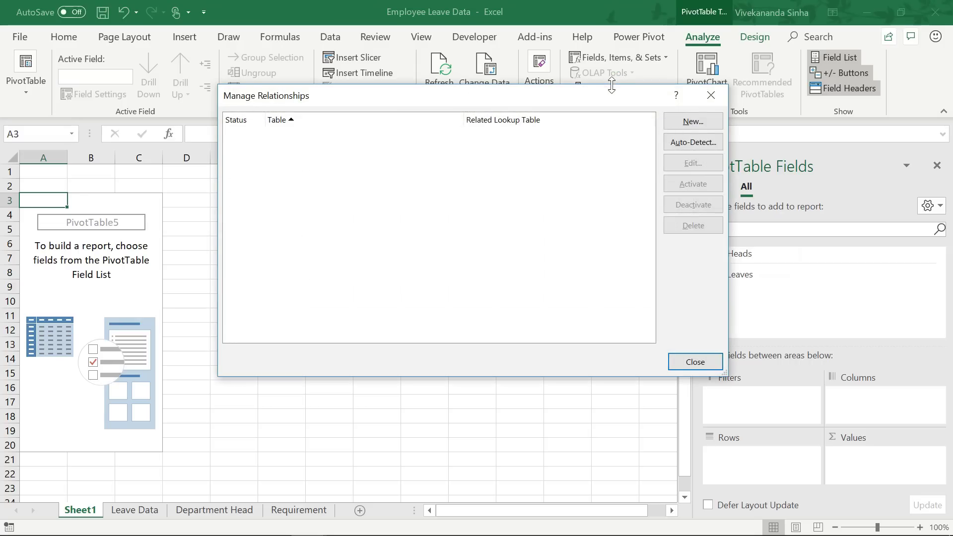
{"action": "left_click", "coordinate": [691, 122]}
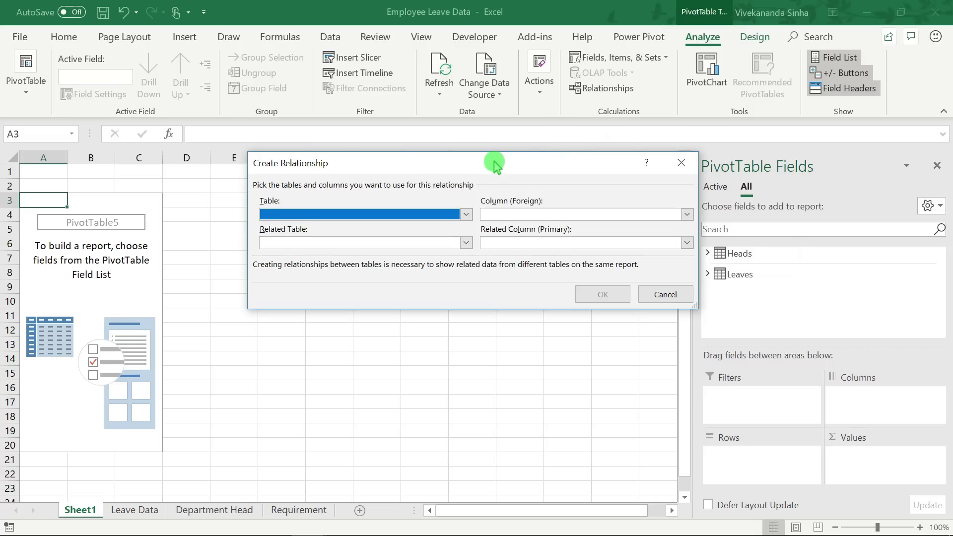
{"action": "left_click_drag", "start_coordinate": [494, 164], "coordinate": [492, 79]}
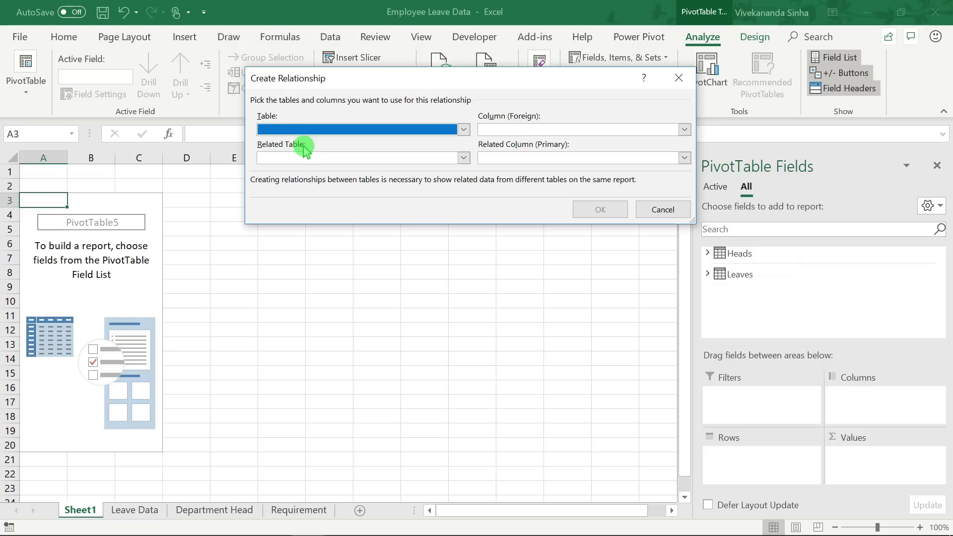
{"action": "left_click", "coordinate": [322, 130]}
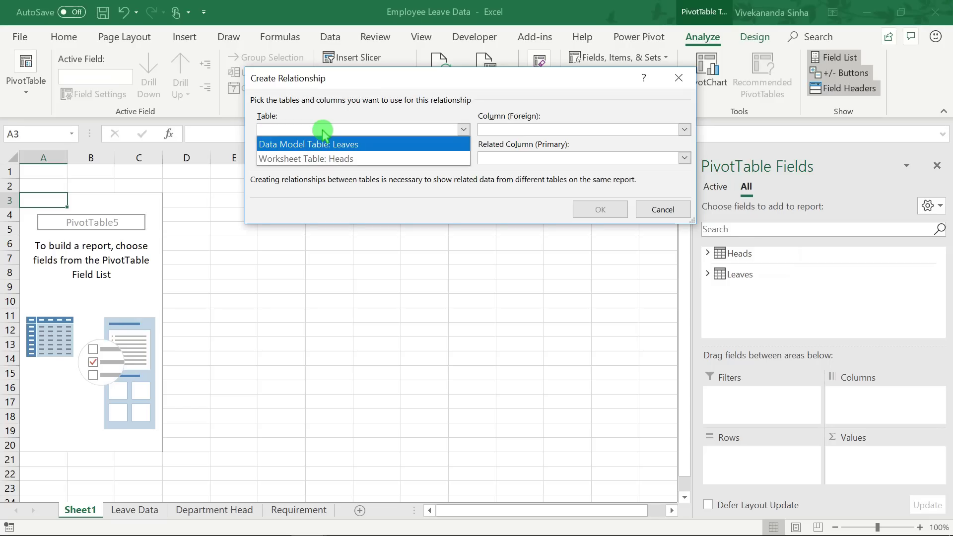
{"action": "left_click", "coordinate": [308, 149]}
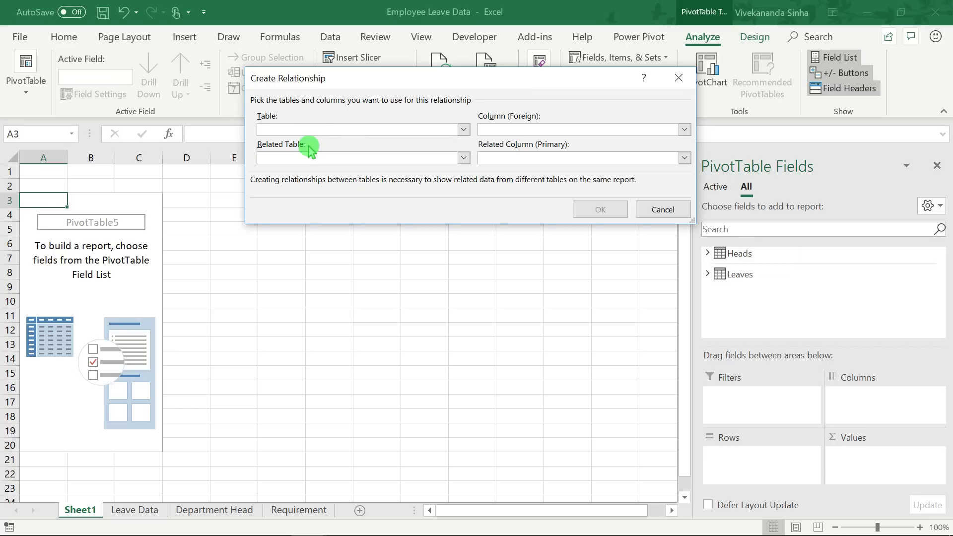
{"action": "left_click", "coordinate": [501, 133]}
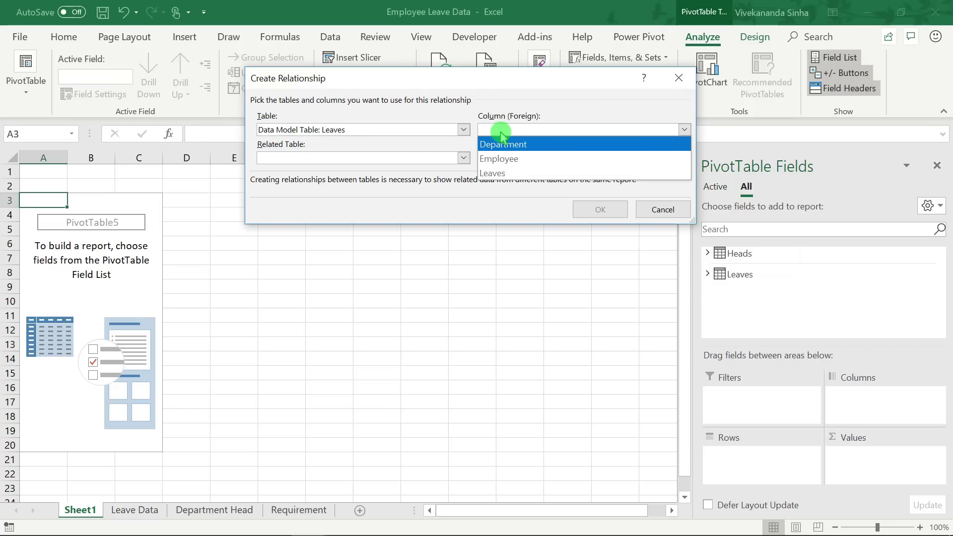
{"action": "left_click", "coordinate": [497, 145]}
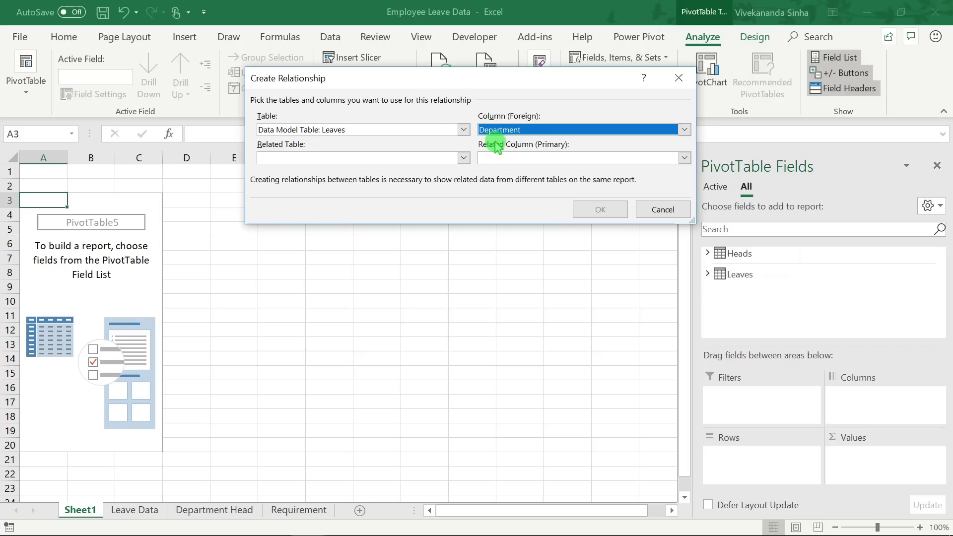
Relate it to the worksheet table Heads with Department as the primary column, and create the relationship
{"action": "left_click", "coordinate": [313, 158]}
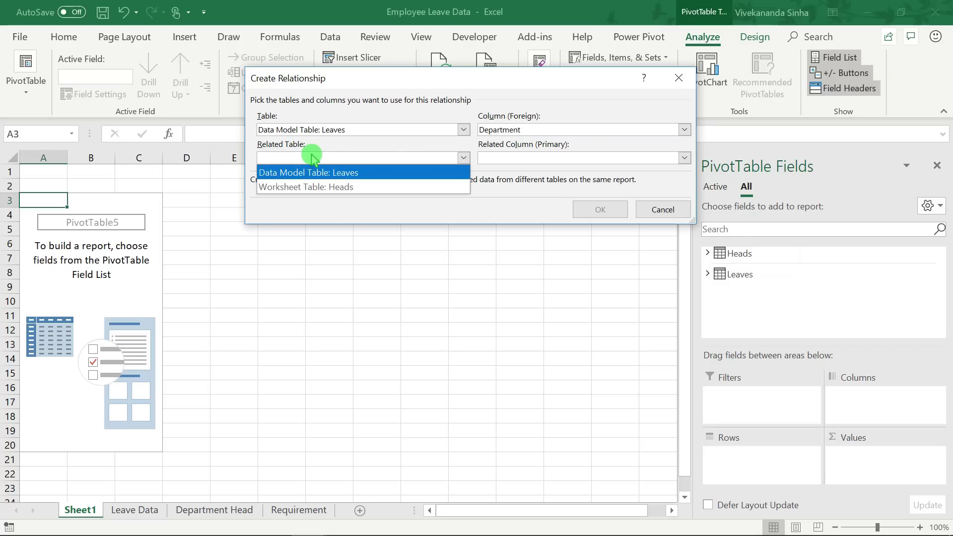
{"action": "left_click", "coordinate": [294, 187]}
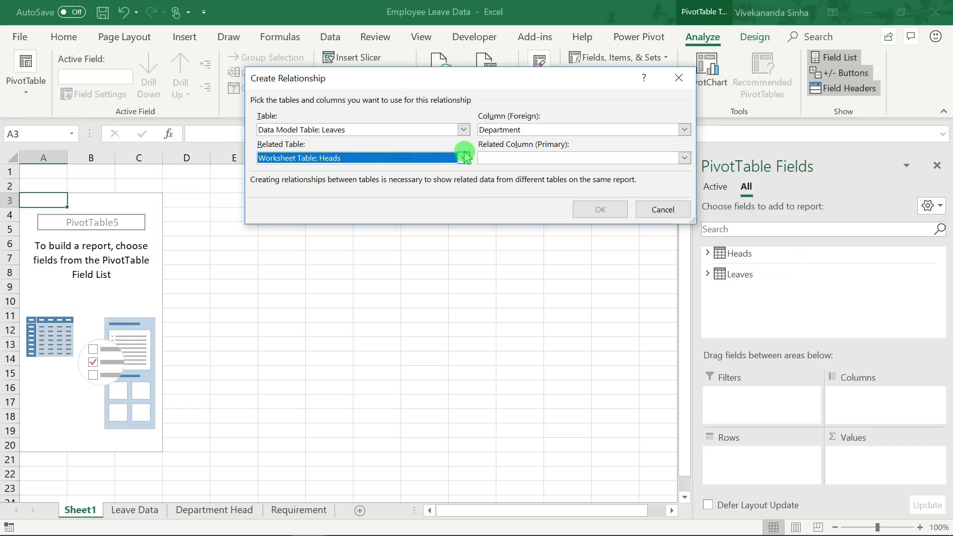
{"action": "left_click", "coordinate": [507, 158]}
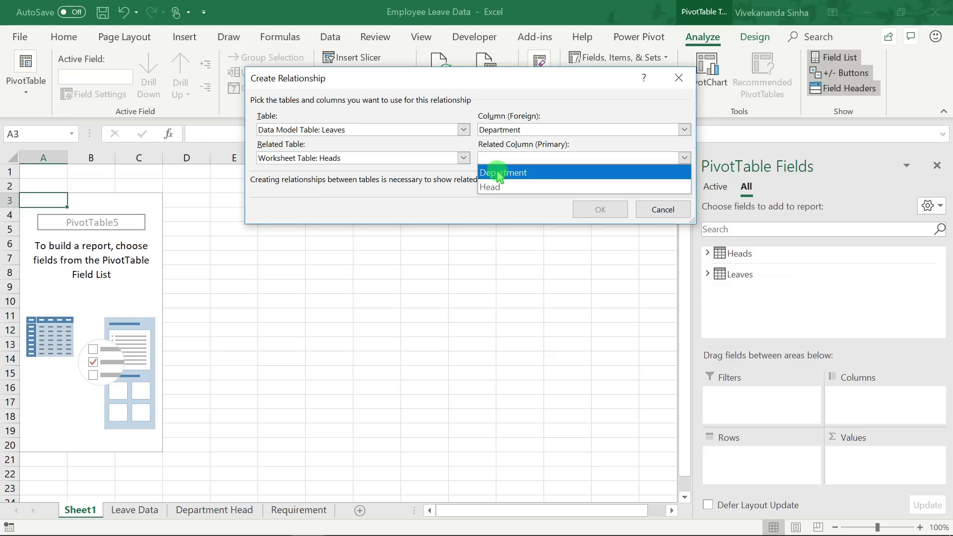
{"action": "left_click", "coordinate": [499, 173]}
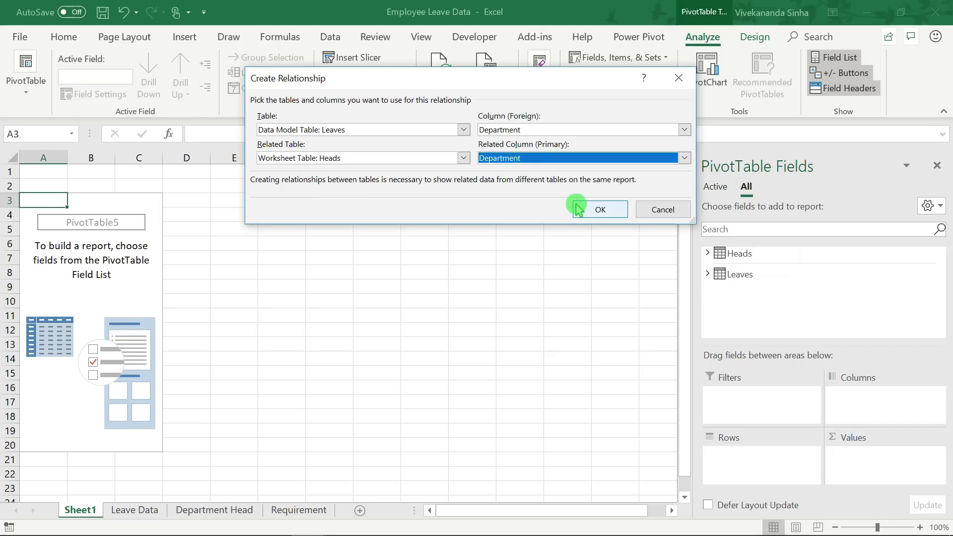
{"action": "left_click", "coordinate": [589, 212]}
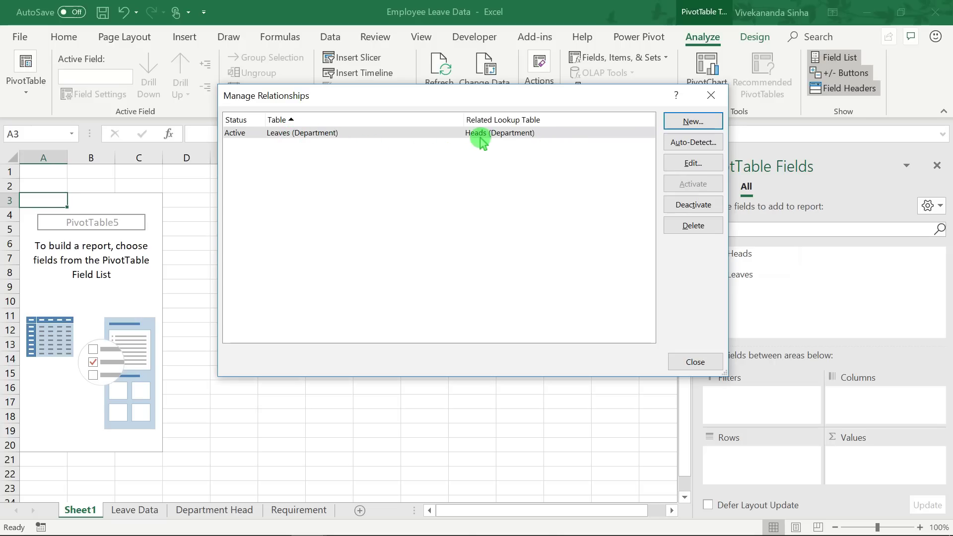
{"action": "left_click", "coordinate": [694, 362]}
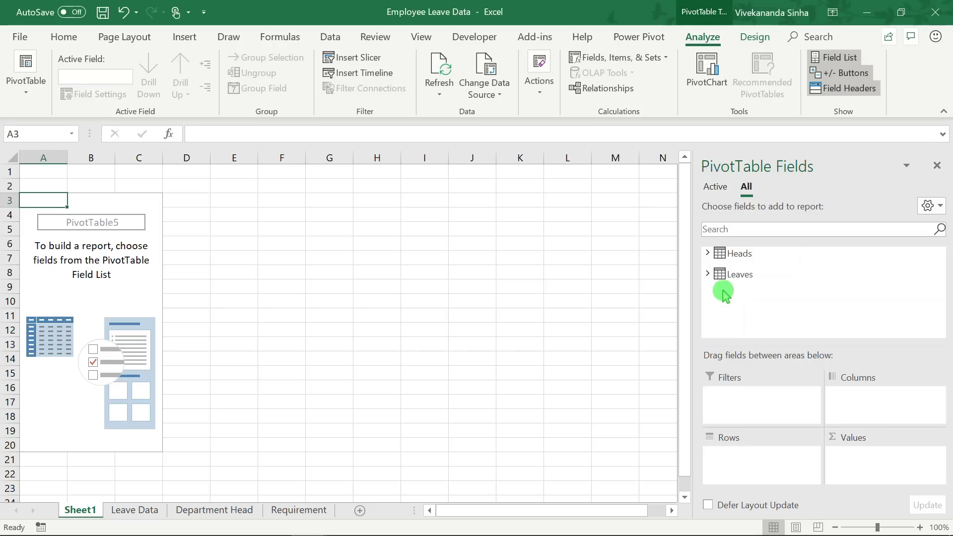
Add Head from the Heads table to the PivotTable rows and Leaves from the Leaves table to the values
{"action": "left_click", "coordinate": [707, 253]}
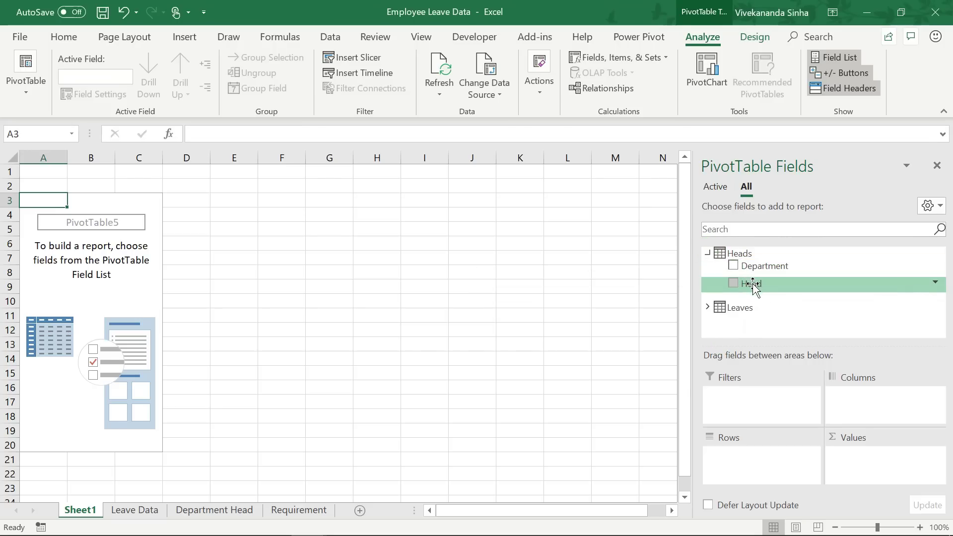
{"action": "left_click_drag", "start_coordinate": [753, 286], "coordinate": [747, 467]}
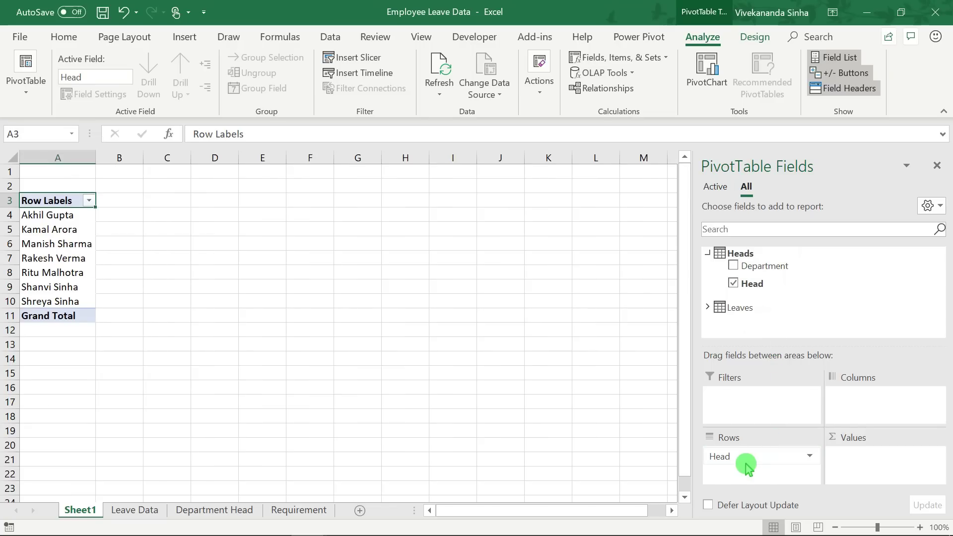
{"action": "left_click", "coordinate": [707, 307]}
{"action": "left_click_drag", "start_coordinate": [744, 329], "coordinate": [874, 468]}
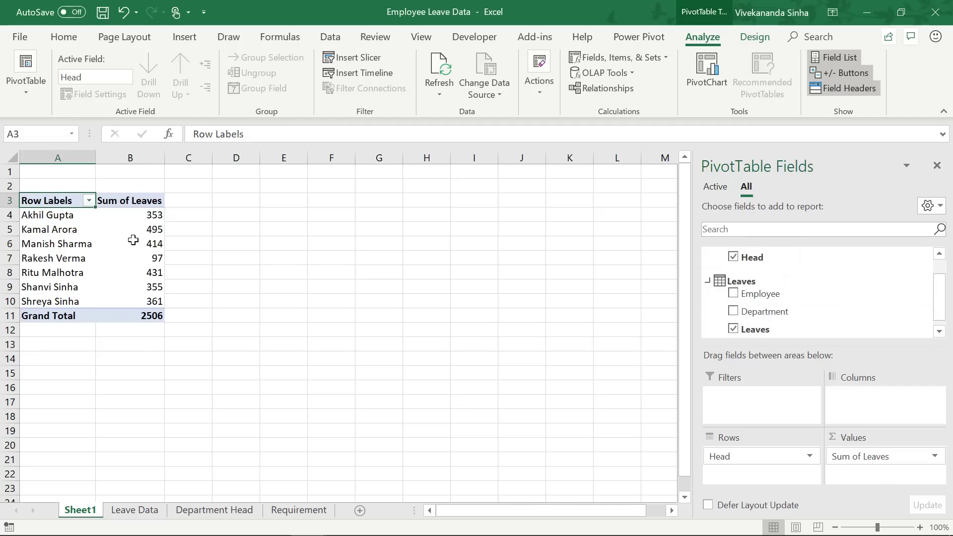
Examine the department heads, their leave sums and the grand total in the PivotTable
{"action": "left_click", "coordinate": [76, 218]}
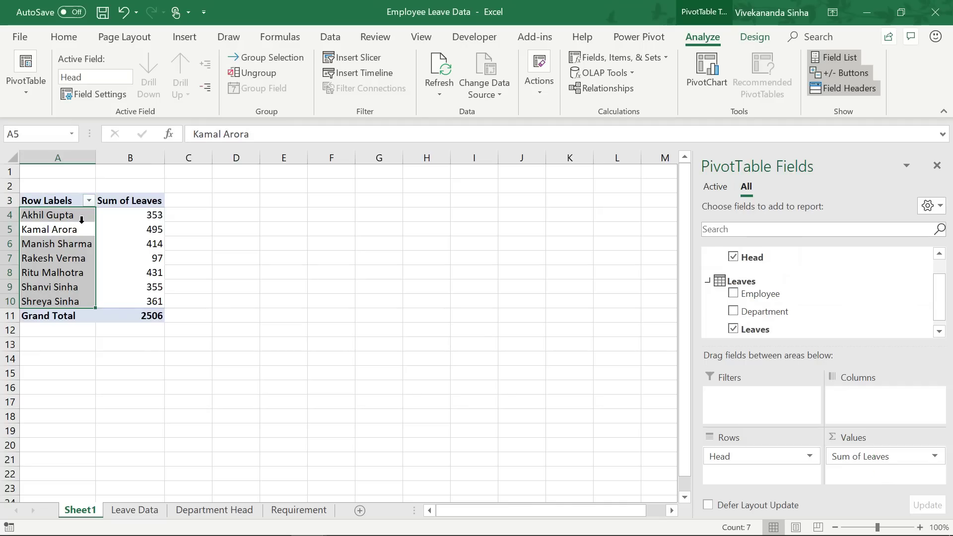
{"action": "left_click", "coordinate": [148, 314]}
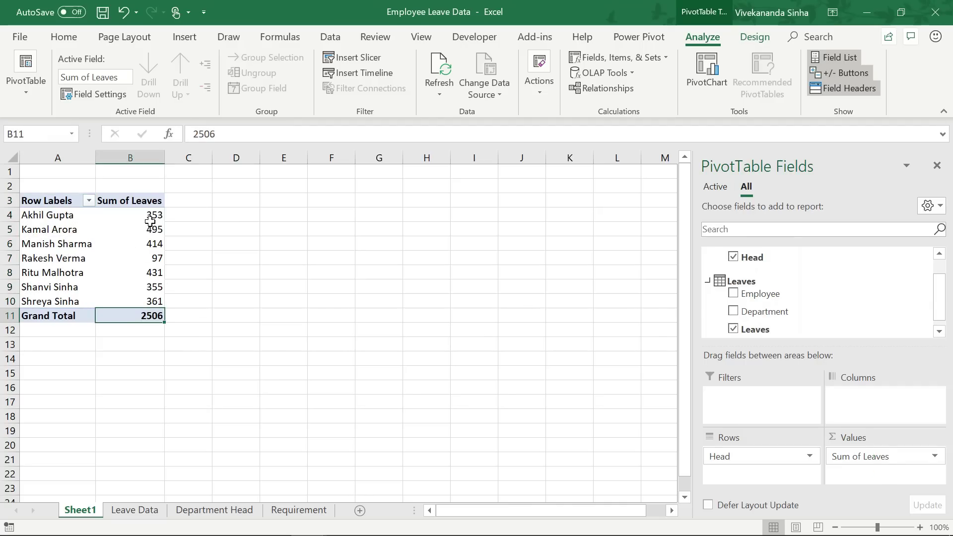
{"action": "left_click_drag", "start_coordinate": [149, 216], "coordinate": [144, 300]}
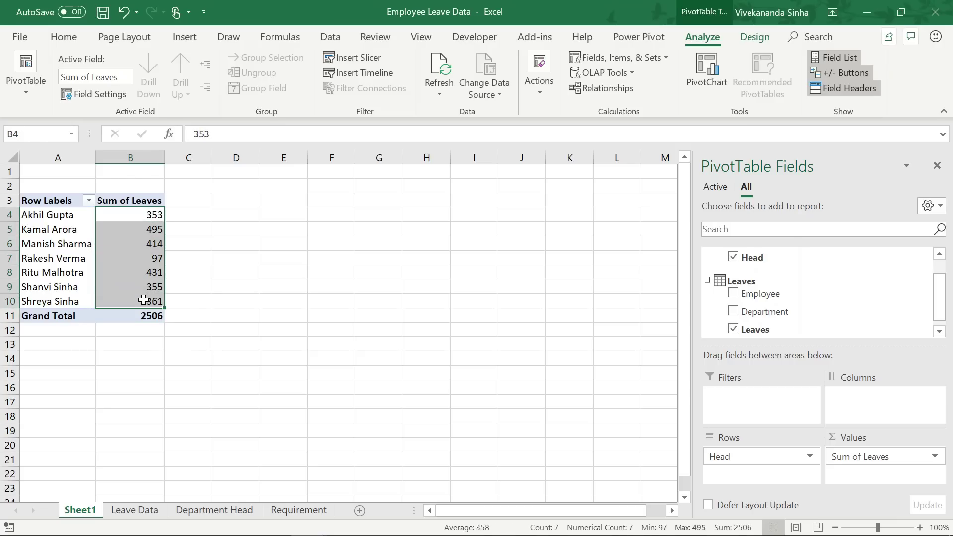
{"action": "left_click", "coordinate": [149, 219]}
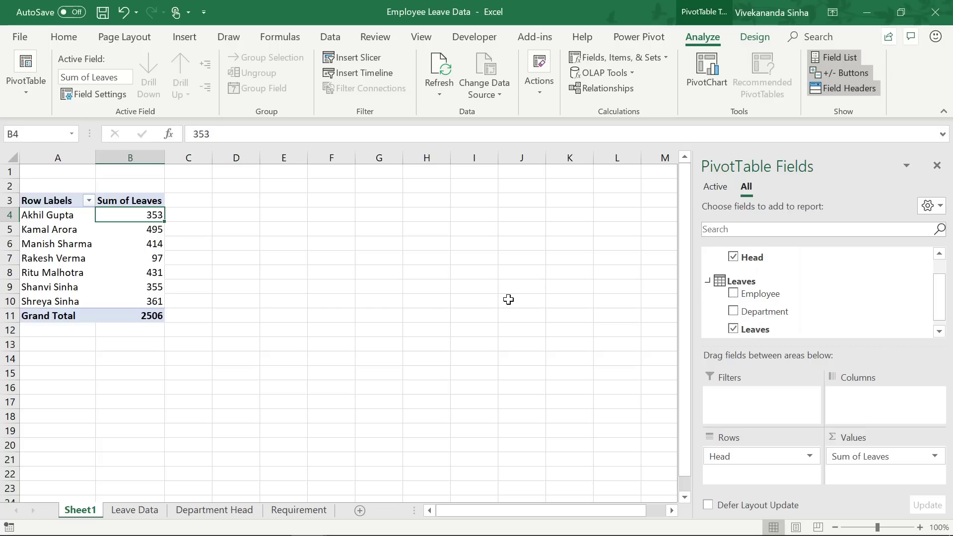